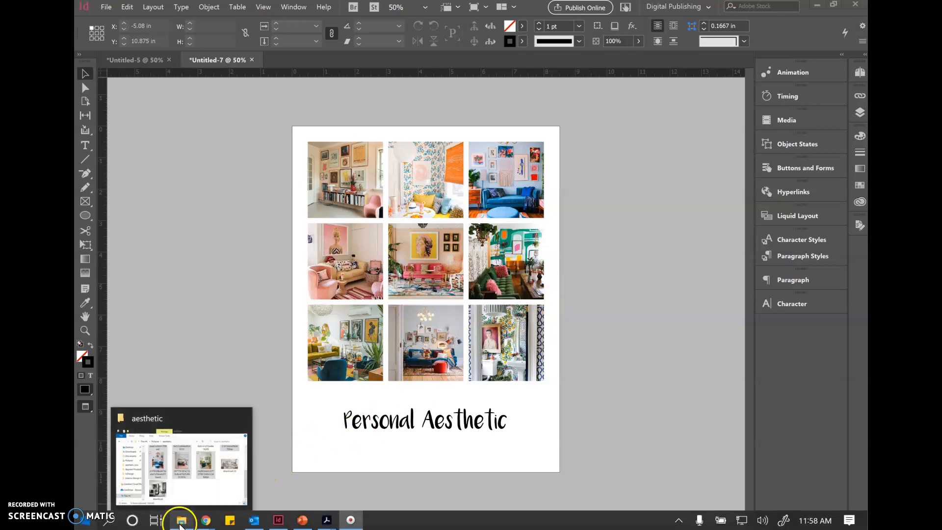
# Step: Switch to File Explorer and look through the collected interior pictures in the aesthetic folder
pyautogui.click(180, 523)
pyautogui.click(673, 378)
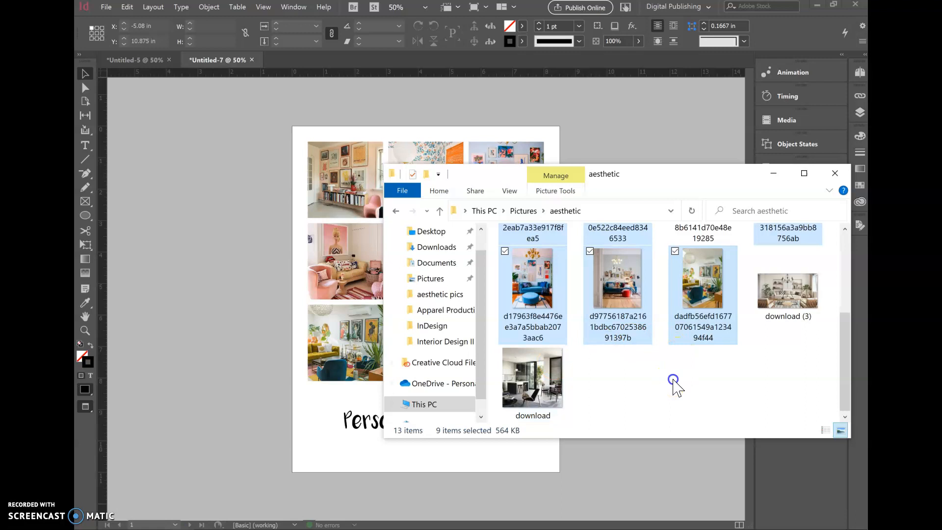
pyautogui.scroll(3, 620, 389)
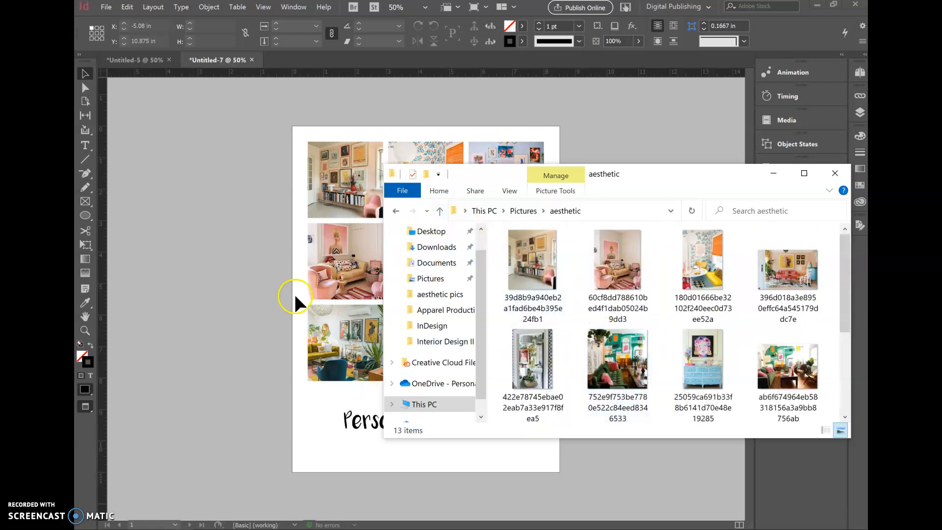
pyautogui.moveTo(189, 528)
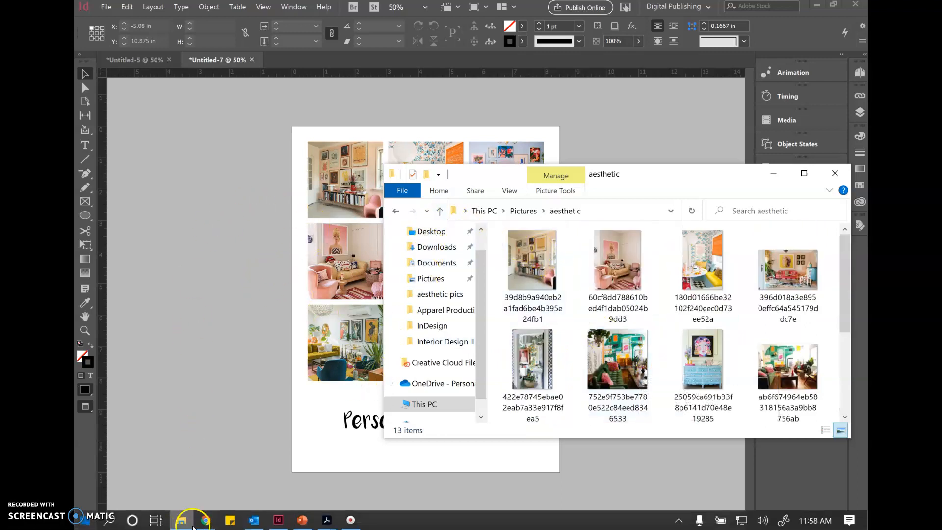
pyautogui.click(82, 527)
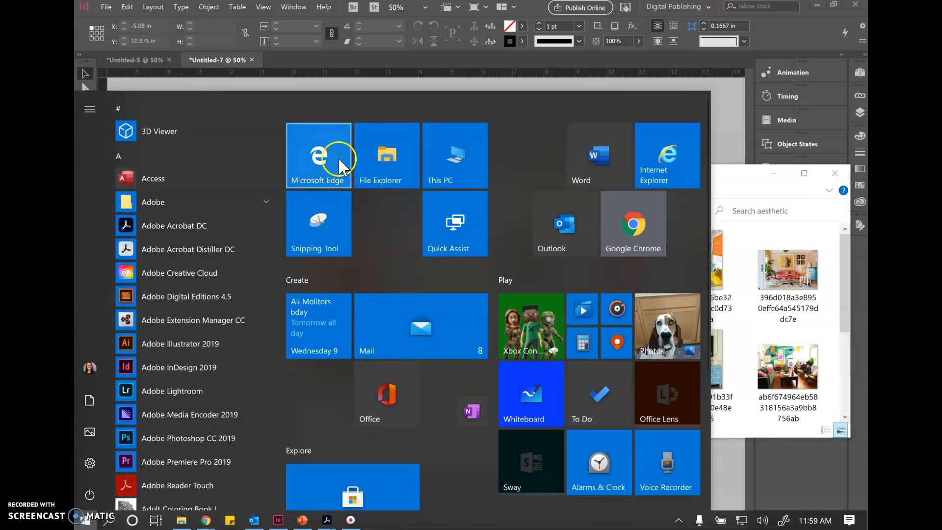
pyautogui.click(731, 110)
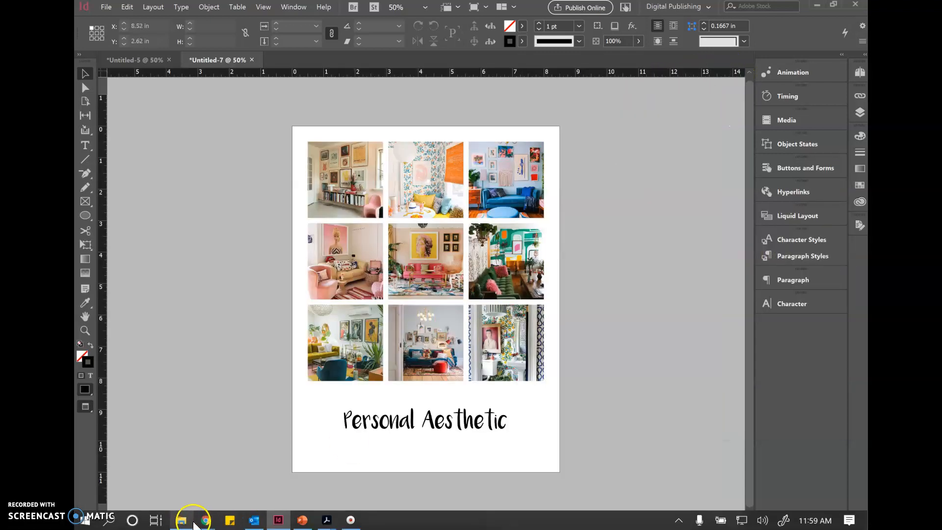
# Step: In File Explorer, locate the aesthetic folder inside Pictures and put the window away
pyautogui.click(193, 523)
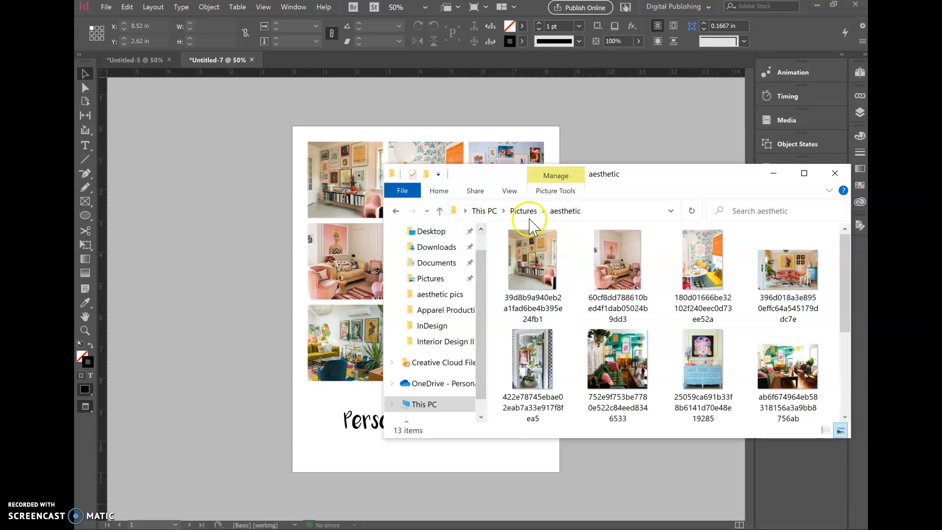
pyautogui.click(525, 212)
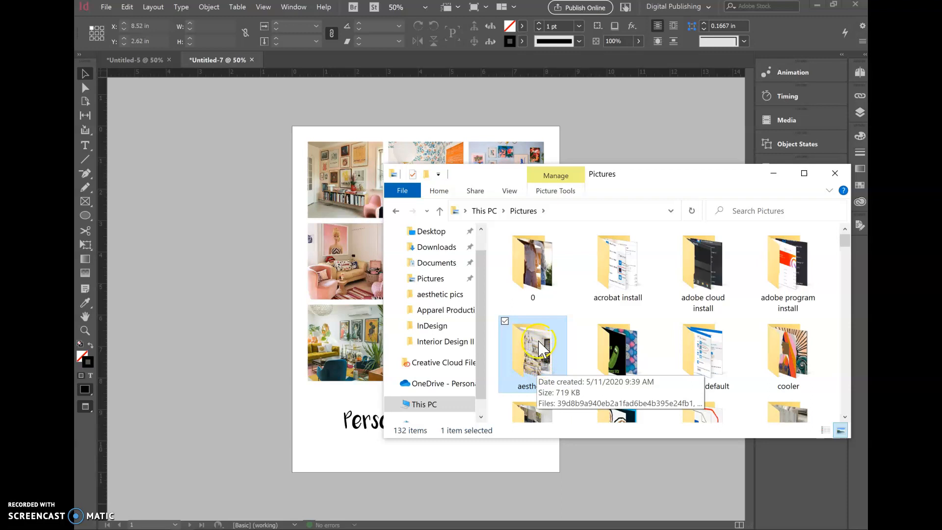
pyautogui.click(786, 174)
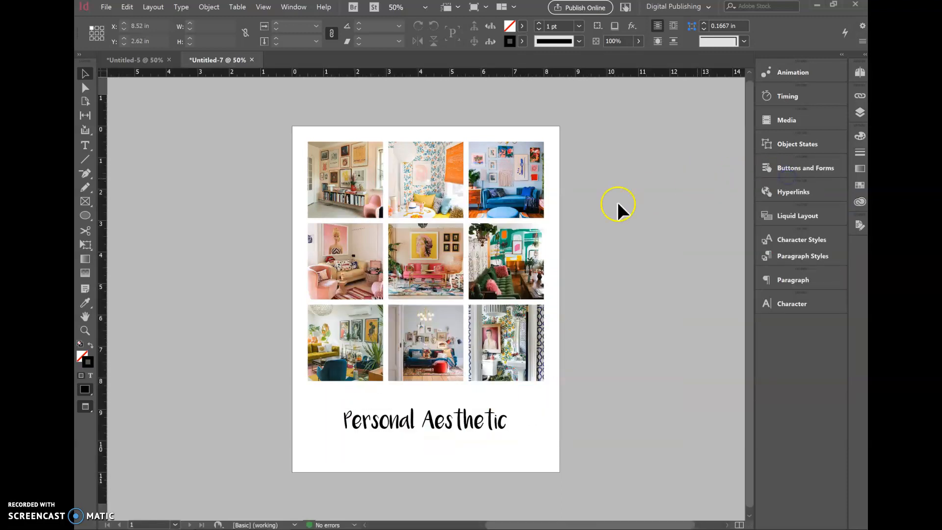
# Step: In Chrome, save the minimalist dining room picture from the interior design aesthetic image results into the aesthetic folder as JPEG "download (1)"
pyautogui.moveTo(362, 511)
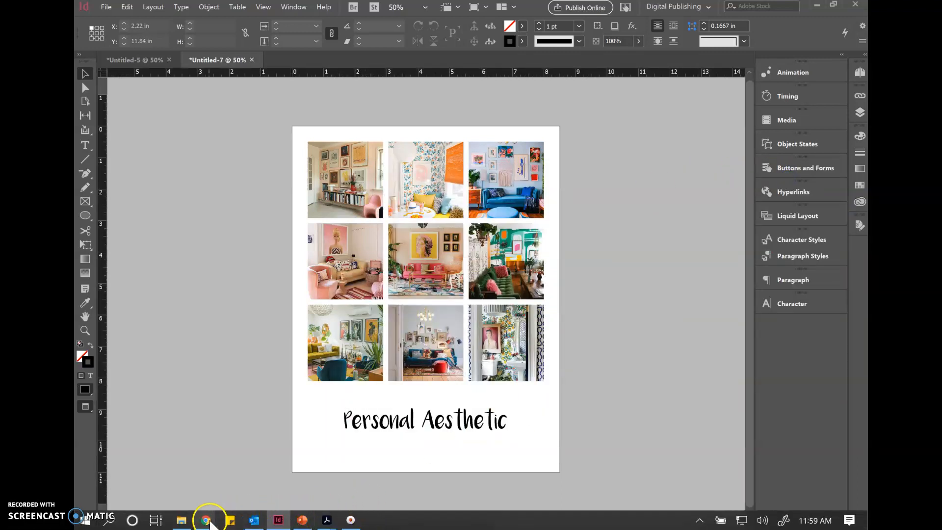
pyautogui.moveTo(209, 524)
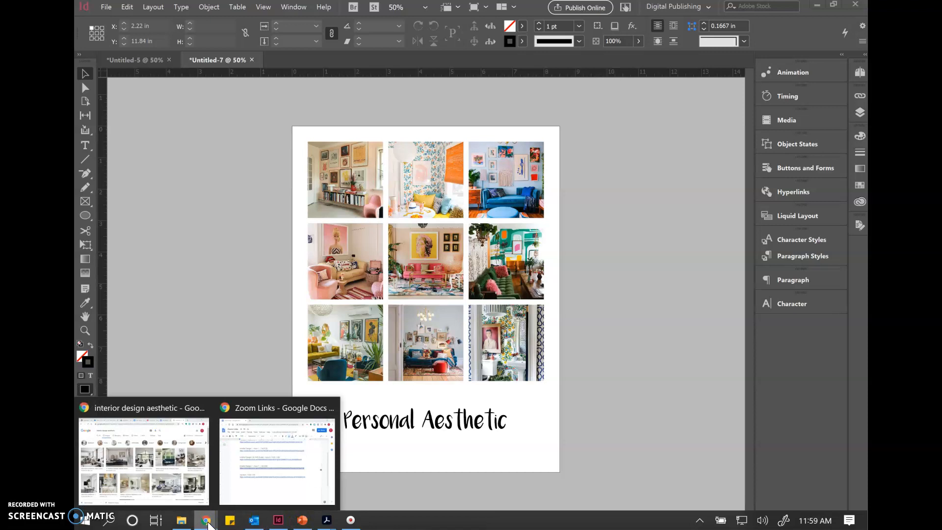
pyautogui.click(186, 478)
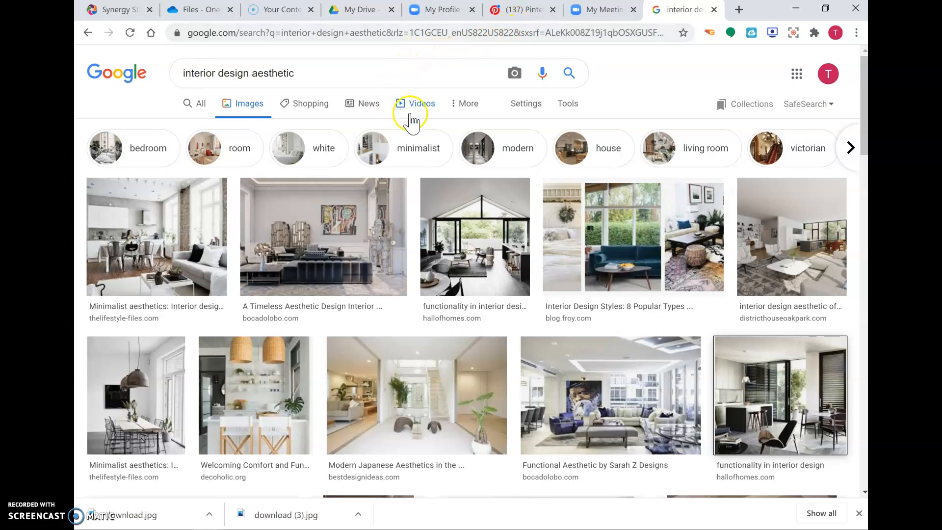
pyautogui.scroll(-3, 578, 283)
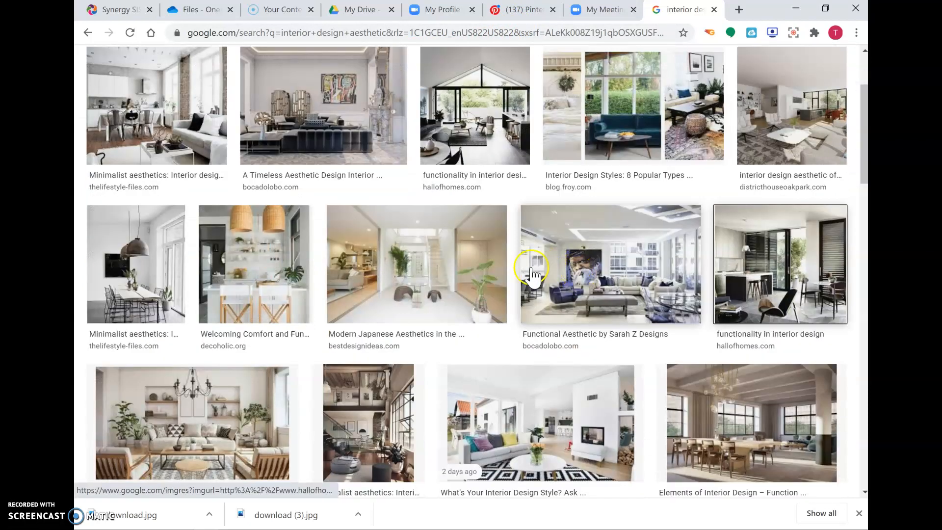
pyautogui.scroll(-1, 463, 280)
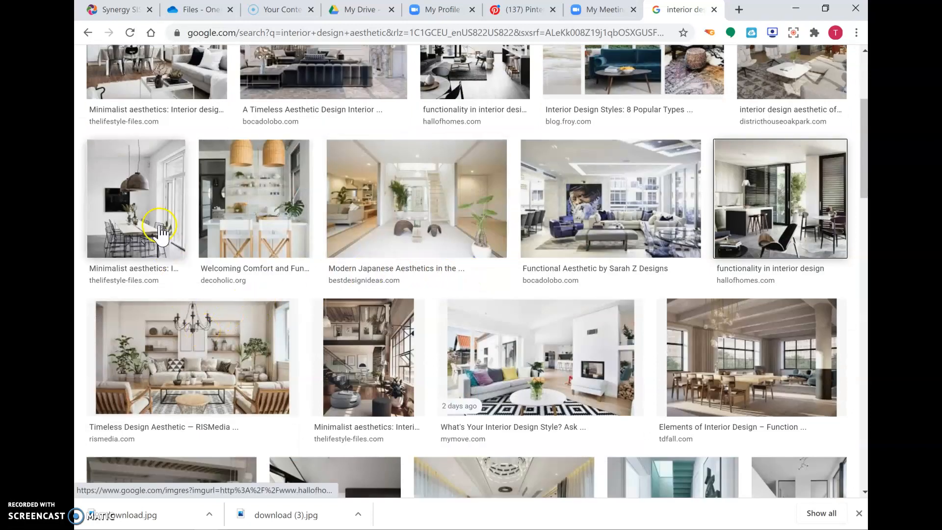
pyautogui.rightClick(149, 202)
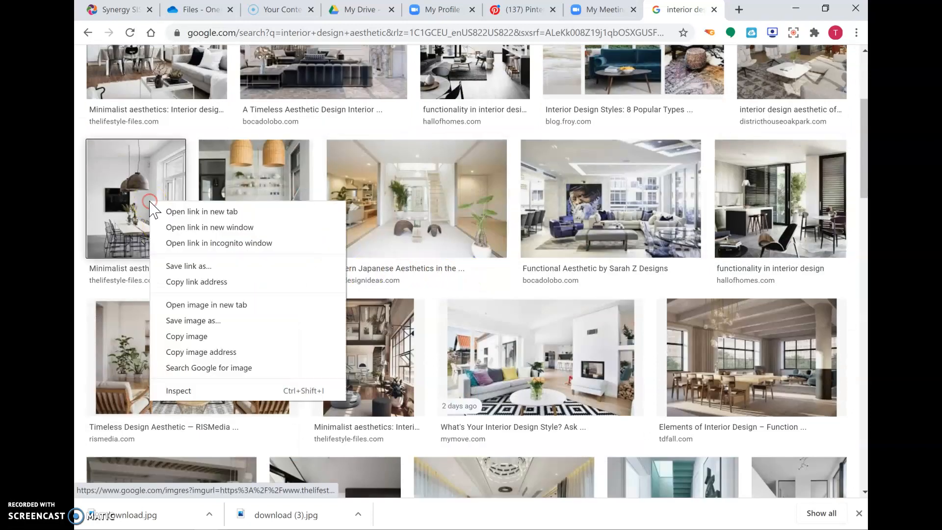
pyautogui.click(211, 321)
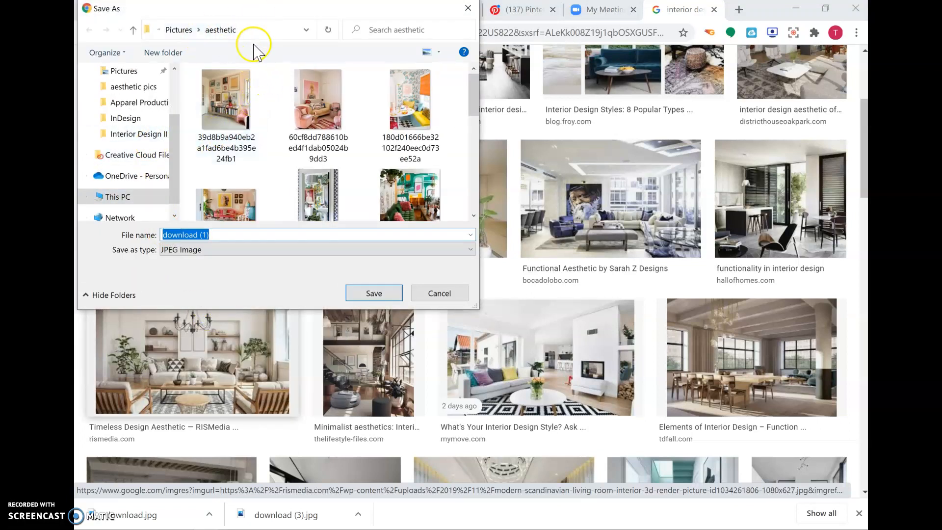
pyautogui.click(389, 291)
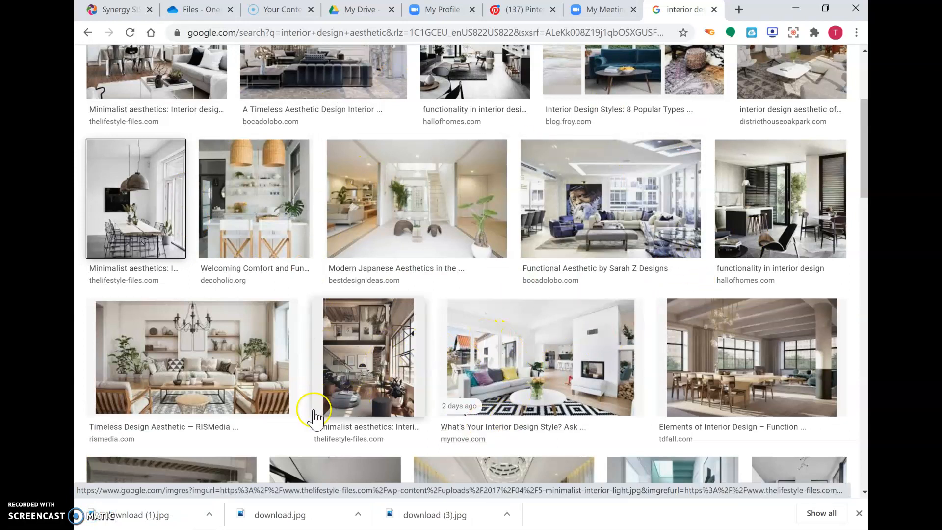
# Step: Switch back to InDesign with the Personal Aesthetic collage document
pyautogui.click(278, 521)
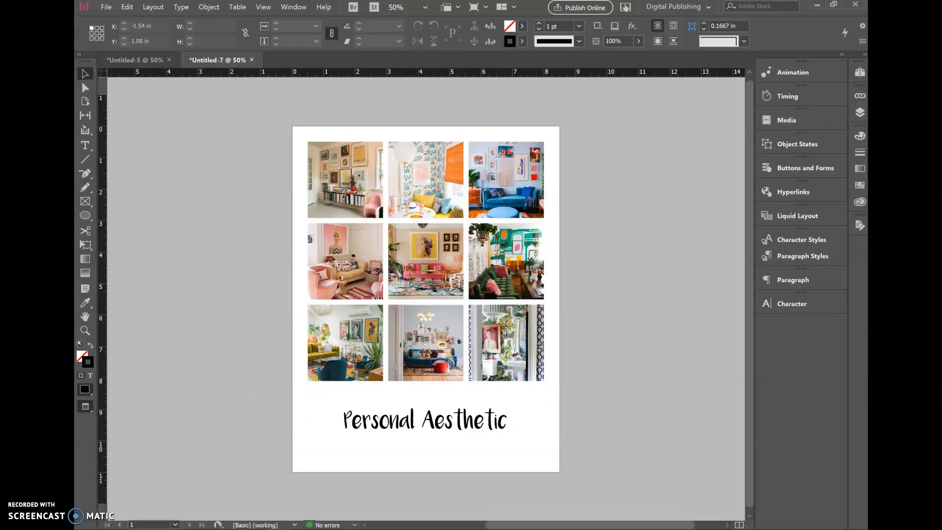
pyautogui.click(84, 521)
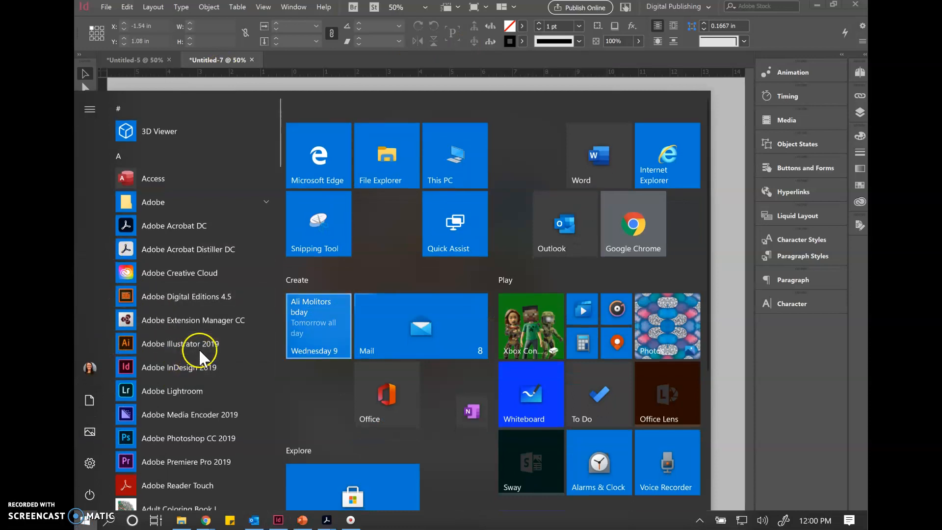
pyautogui.click(724, 162)
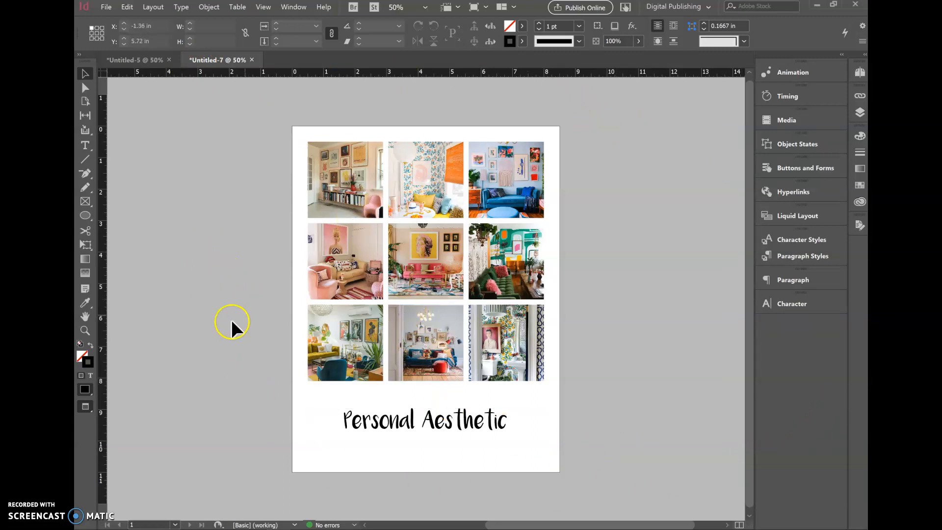
# Step: Create a new one-page portrait document measuring 8.5 x 11 in with the units set to inches
pyautogui.click(102, 7)
pyautogui.moveTo(120, 19)
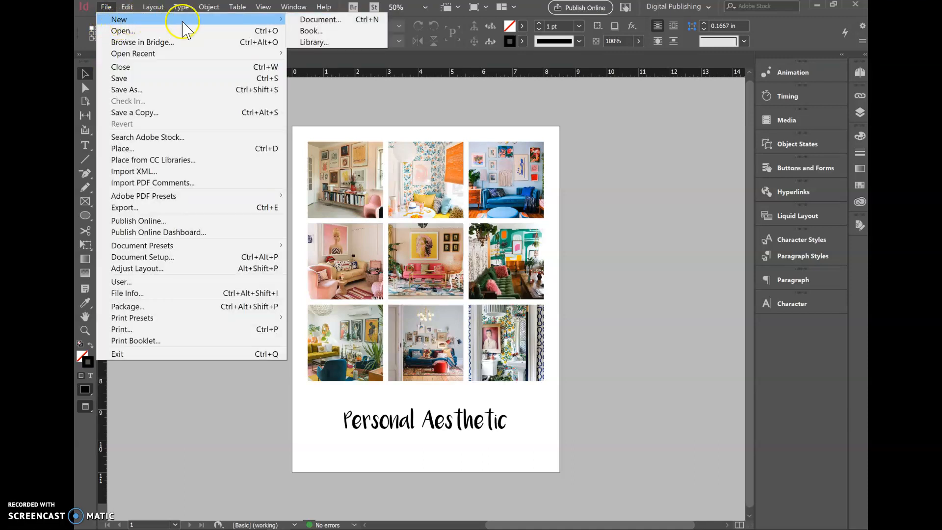
pyautogui.click(300, 21)
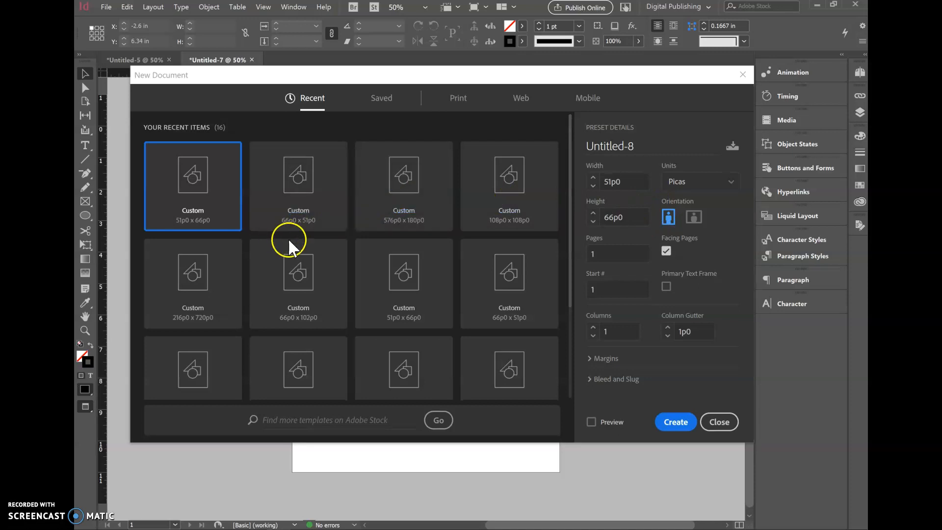
pyautogui.click(684, 182)
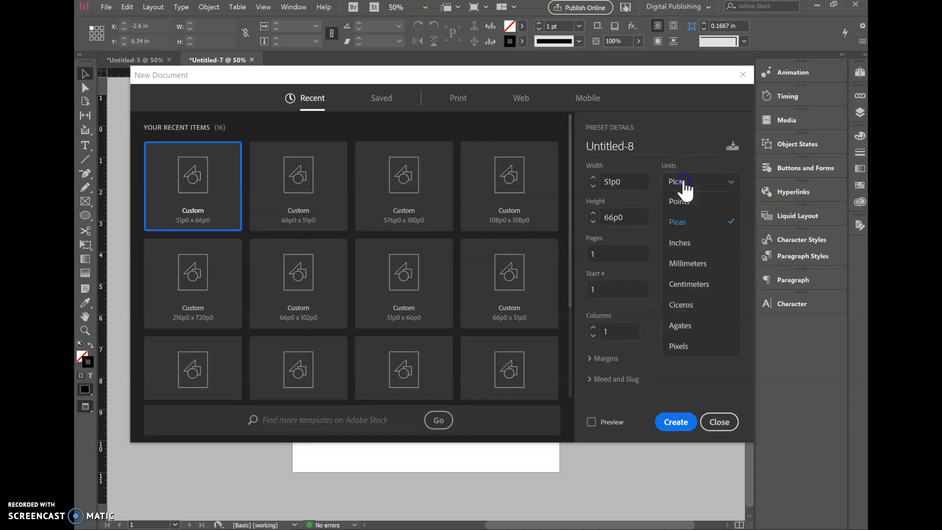
pyautogui.click(685, 239)
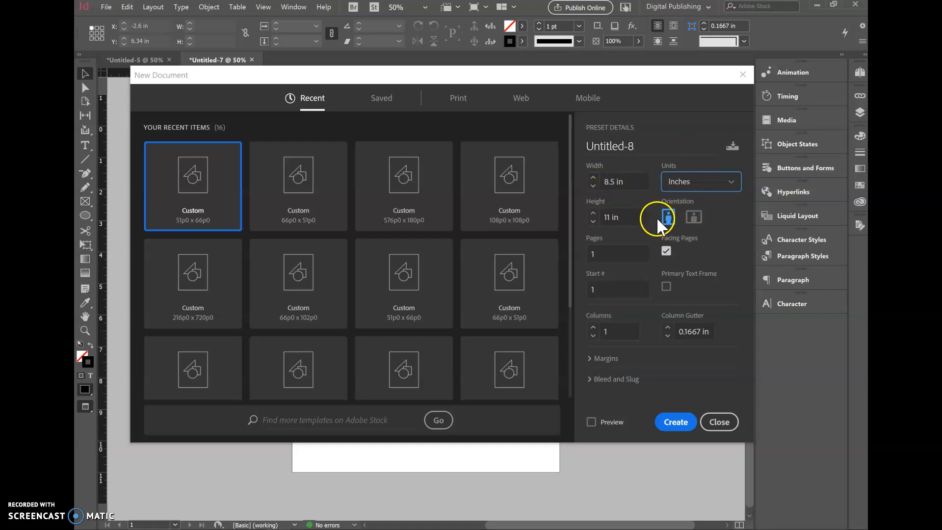
pyautogui.click(675, 423)
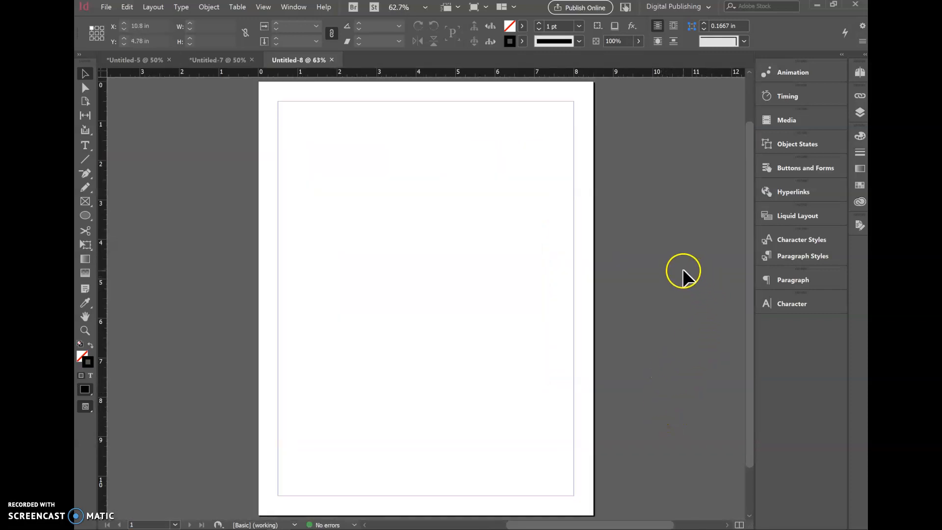
pyautogui.click(623, 8)
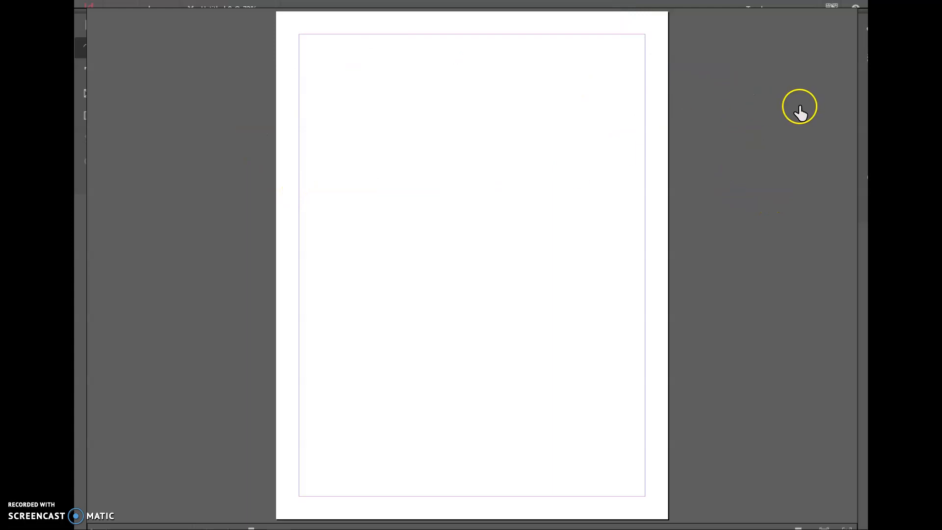
pyautogui.click(833, 6)
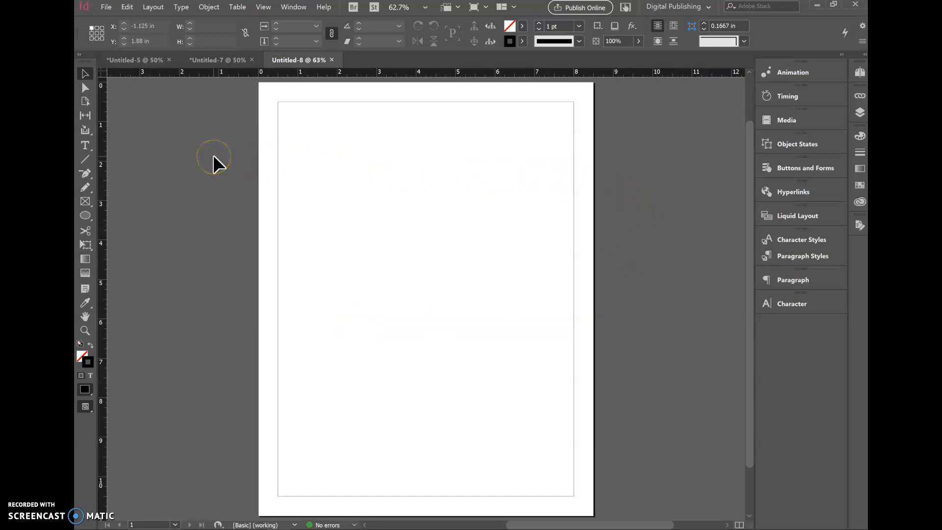
# Step: Examine the finished collage's photo grid in Untitled-7 and return to the new blank document
pyautogui.click(218, 61)
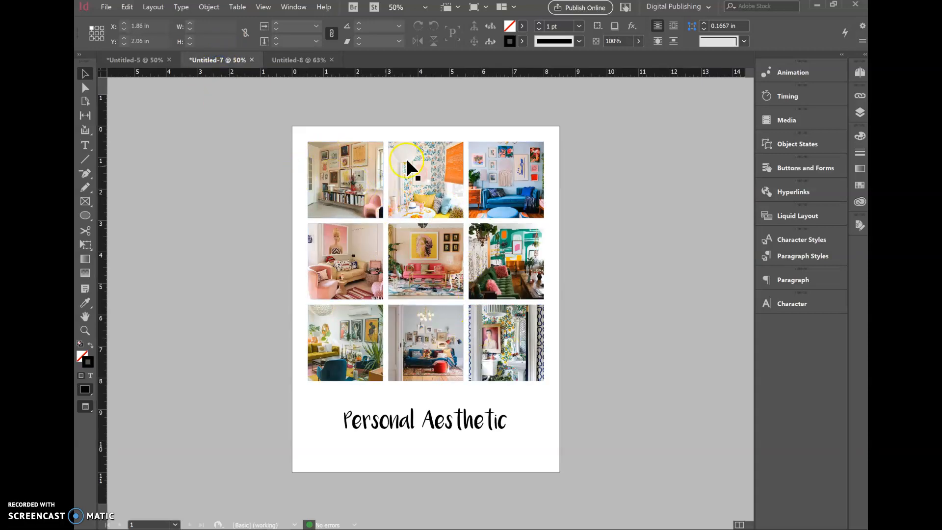
pyautogui.click(302, 59)
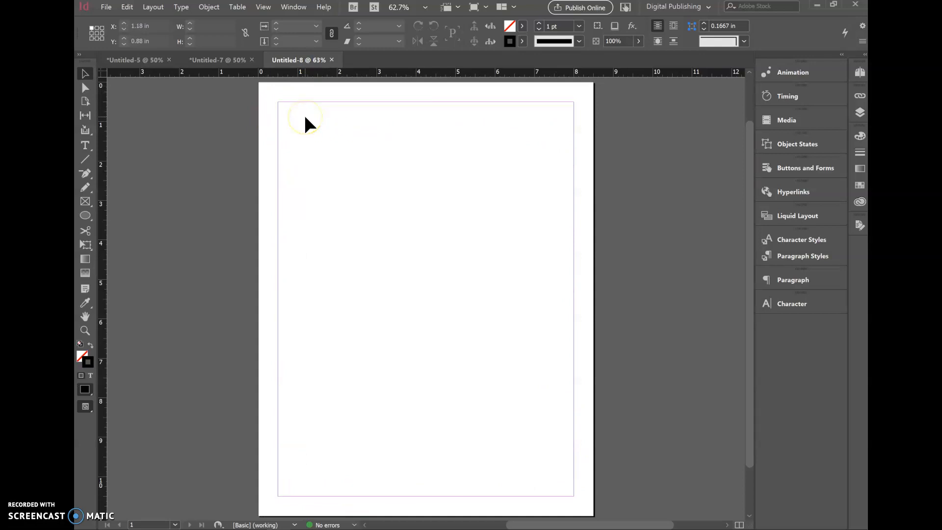
pyautogui.click(301, 129)
# Step: Draw a rectangle frame about 7.5 in wide and 7.64 in high from the page's upper-left margin corner to the right margin
pyautogui.click(86, 203)
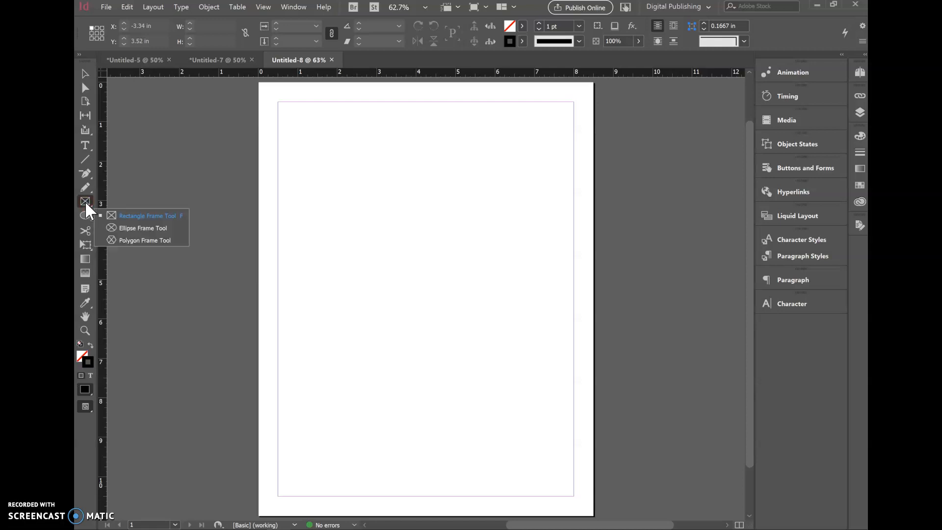
pyautogui.click(142, 219)
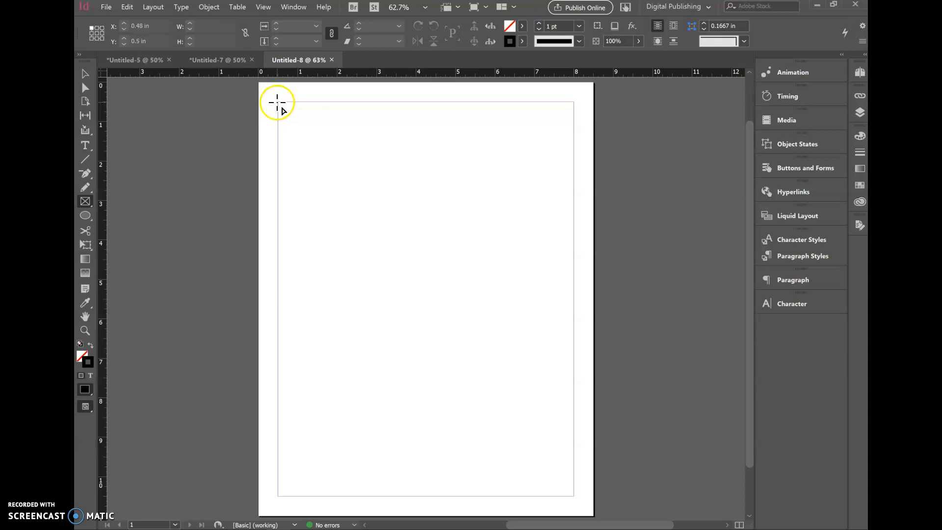
pyautogui.moveTo(279, 102); pyautogui.dragTo(575, 404)
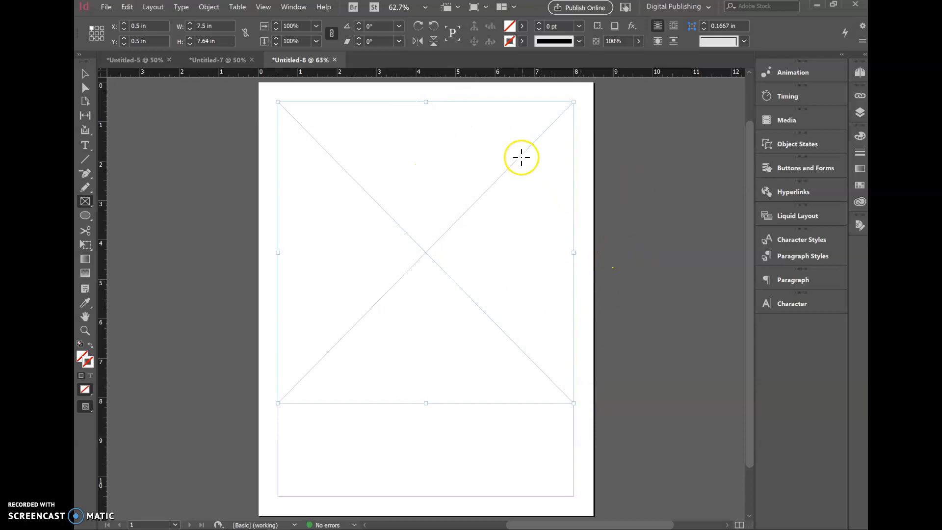
# Step: Compare the frame with the photo grid in Untitled-7 and delete it from the new document
pyautogui.click(216, 59)
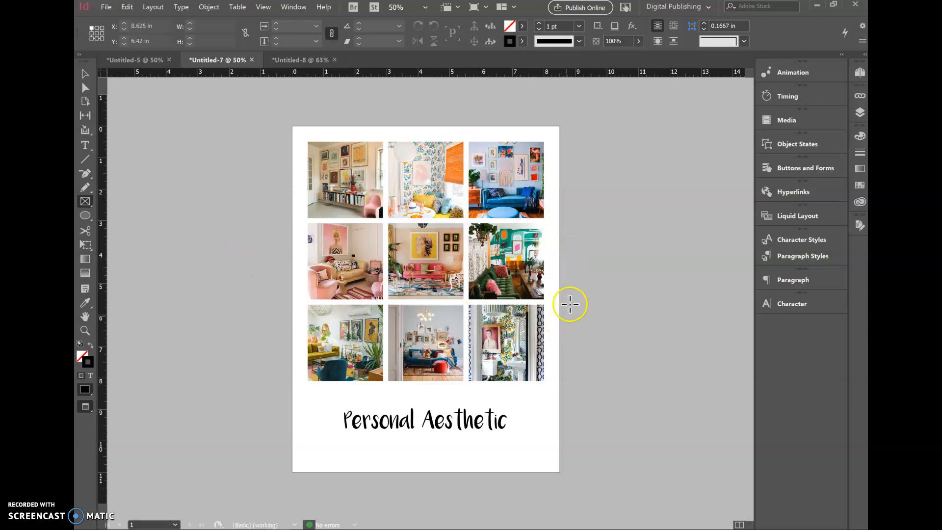
pyautogui.click(307, 59)
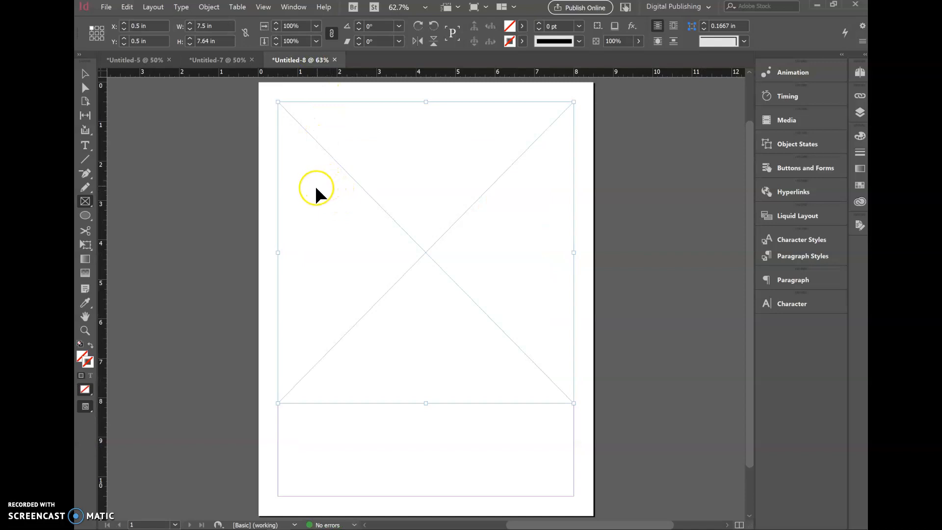
pyautogui.press('Delete')
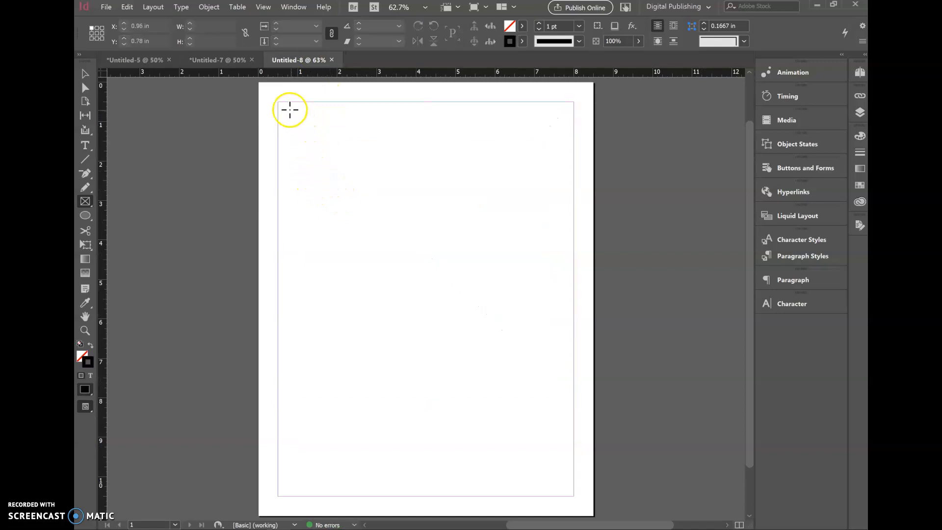
# Step: Draw a 3 x 3 grid of rectangle frames, about 7.5 x 7.52 in overall, from the page's upper-left margin corner to the right margin
pyautogui.moveTo(278, 102); pyautogui.dragTo(575, 393)
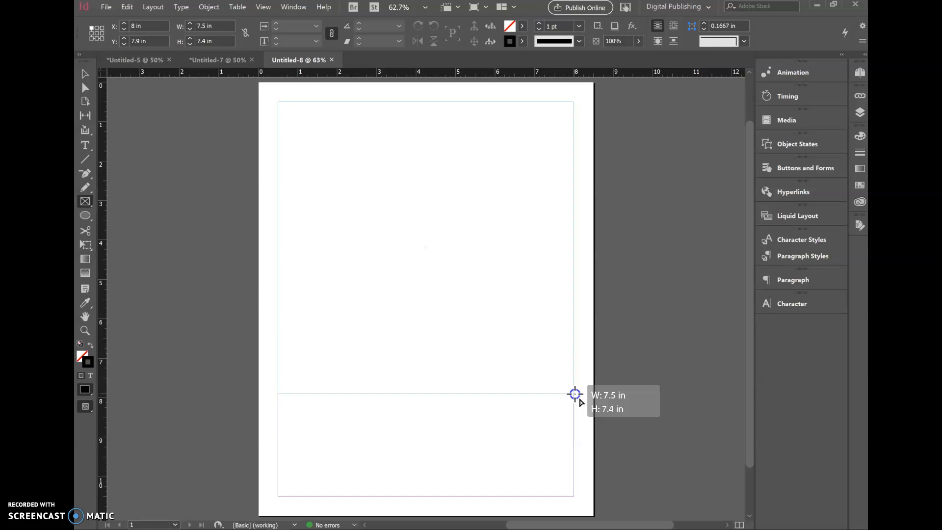
pyautogui.press('Right')
pyautogui.press('Right')
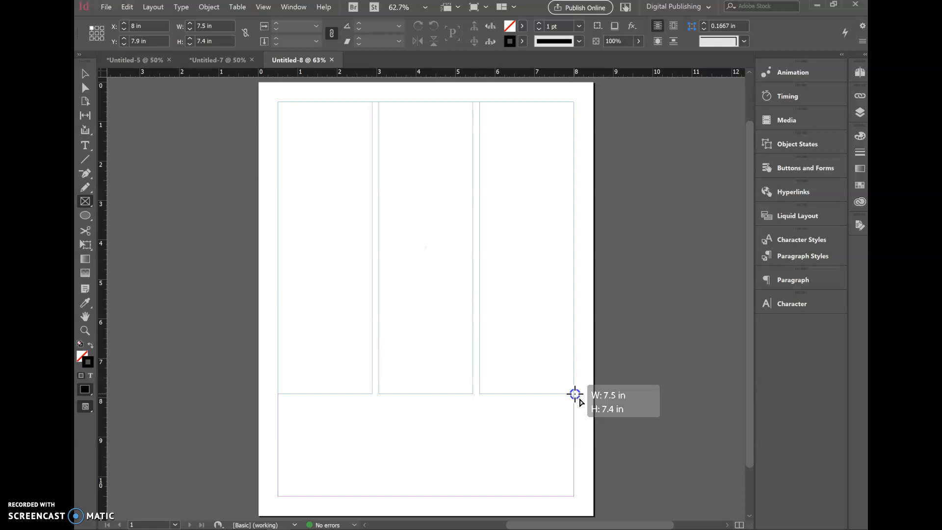
pyautogui.press('Up')
pyautogui.press('Up')
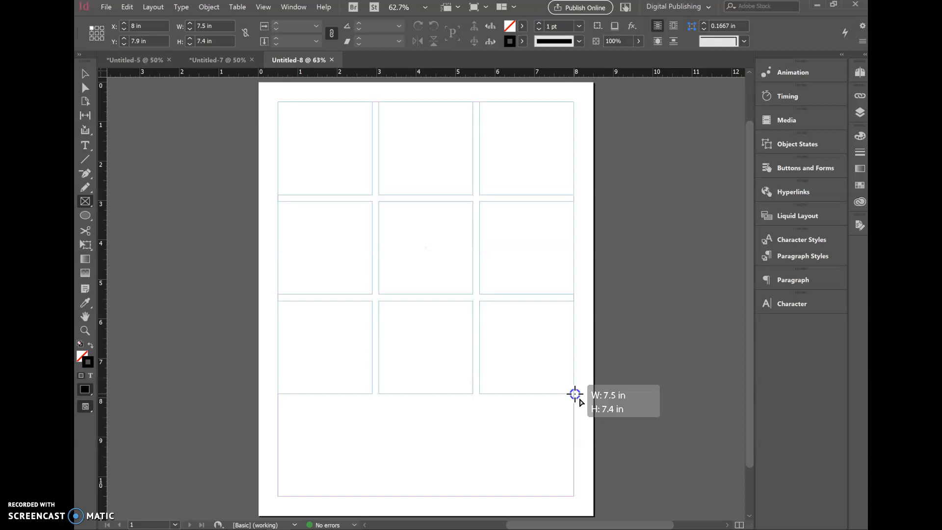
pyautogui.moveTo(575, 394)
pyautogui.mouseDown()
pyautogui.moveTo(575, 447)
pyautogui.moveTo(581, 366)
pyautogui.moveTo(577, 399)
pyautogui.mouseUp()
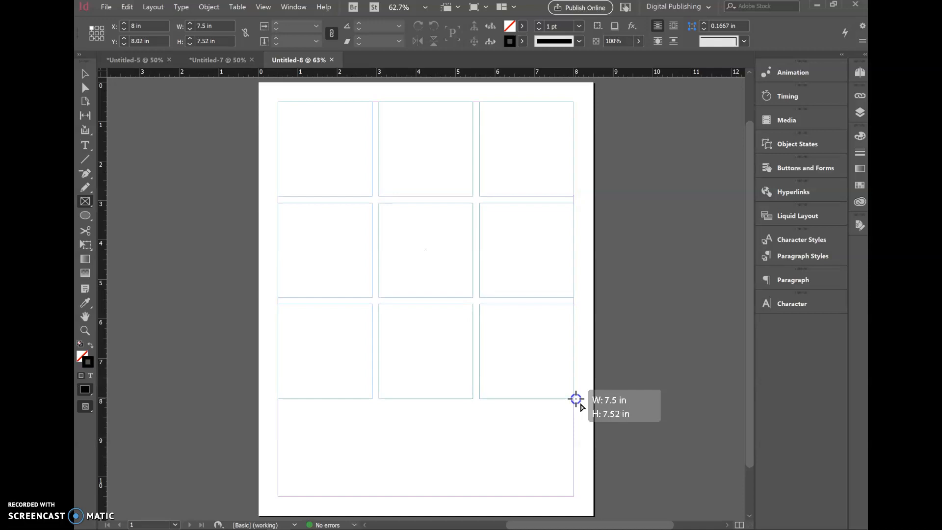
pyautogui.moveTo(576, 399); pyautogui.dragTo(575, 399)
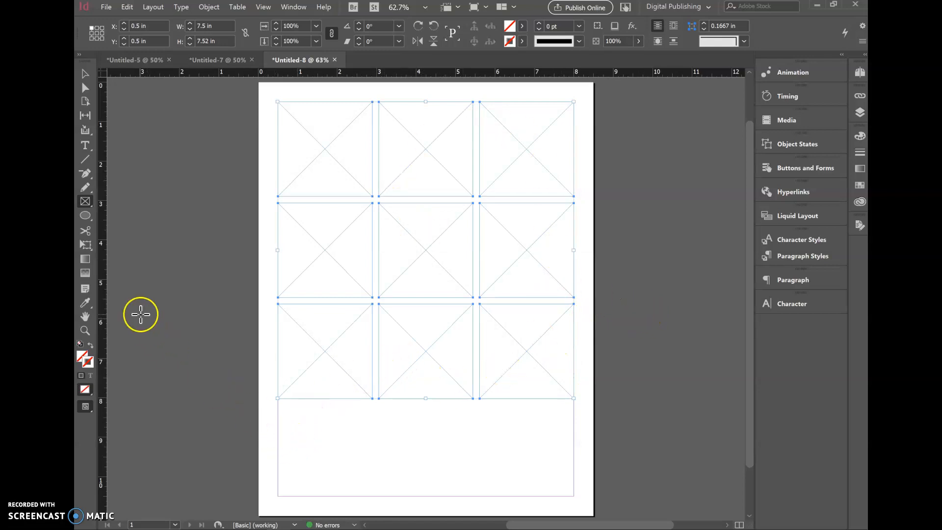
# Step: Open the aesthetic folder in File Explorer's Pictures and place the first image, the gallery wall with bookshelf, in the grid's upper-left frame
pyautogui.moveTo(231, 524)
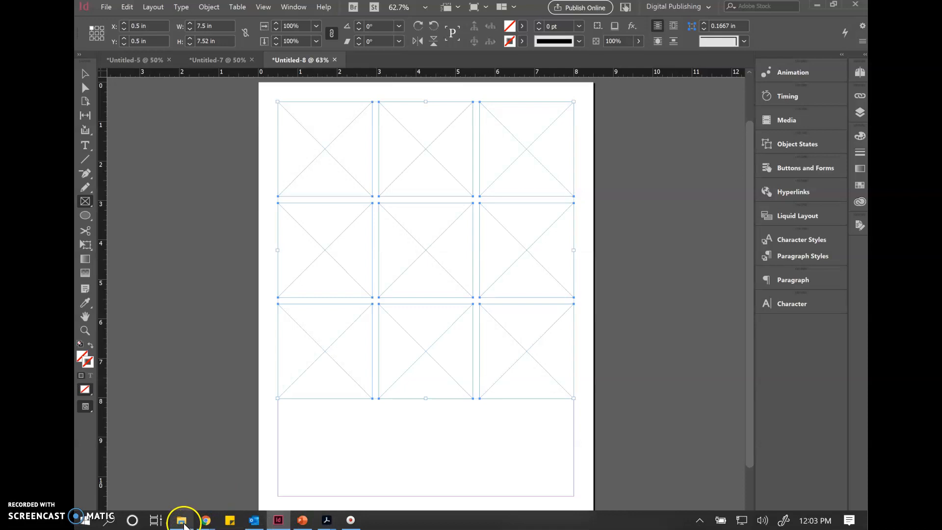
pyautogui.click(182, 522)
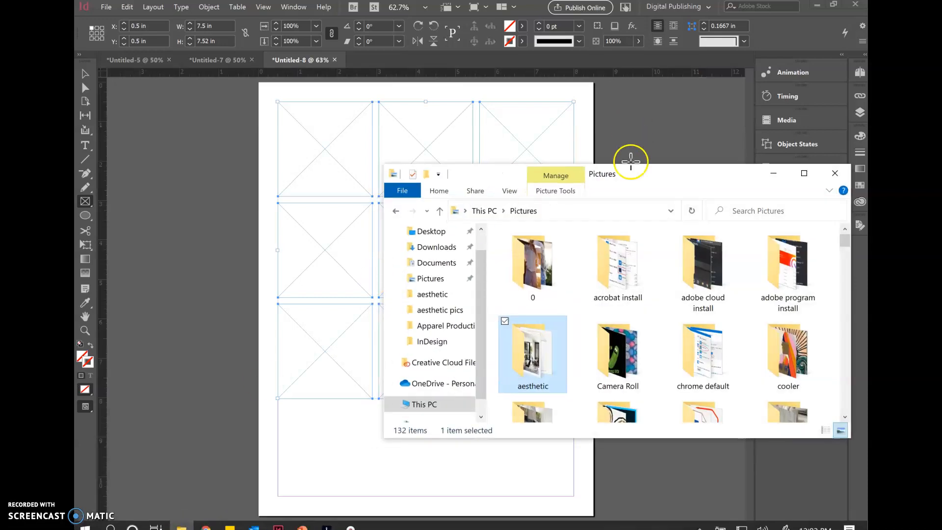
pyautogui.moveTo(654, 185); pyautogui.dragTo(653, 233)
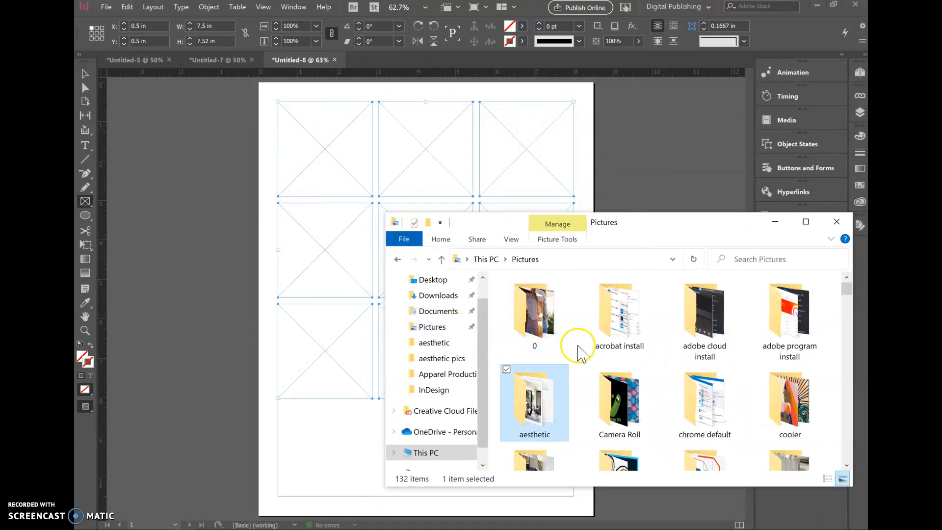
pyautogui.doubleClick(536, 403)
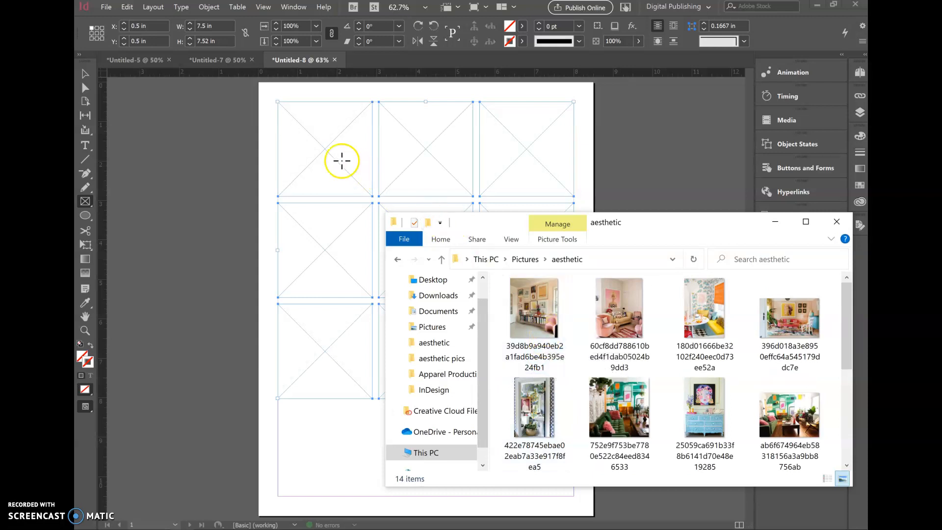
pyautogui.moveTo(541, 338); pyautogui.dragTo(320, 153)
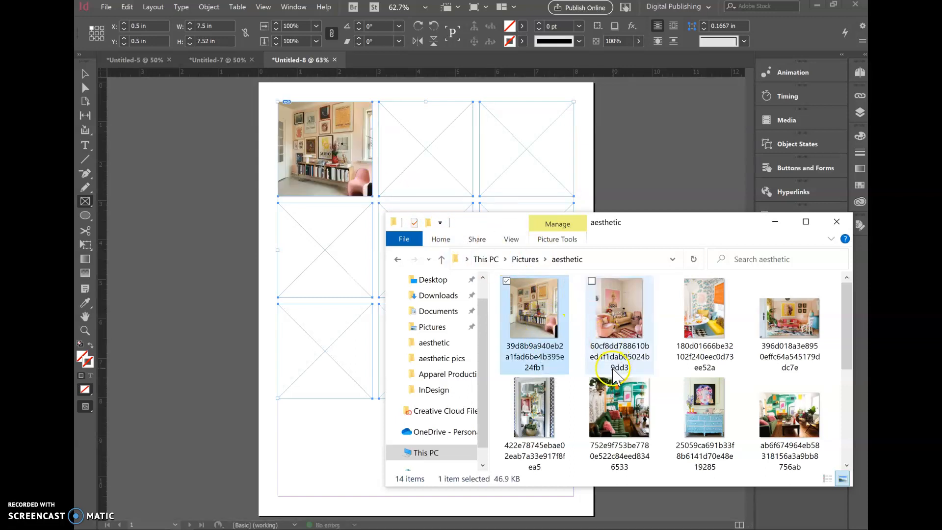
# Step: Select eight more colourful interior images in the aesthetic folder, skipping the blue dresser and the download files, and load them into the InDesign document for placing
pyautogui.click(666, 336)
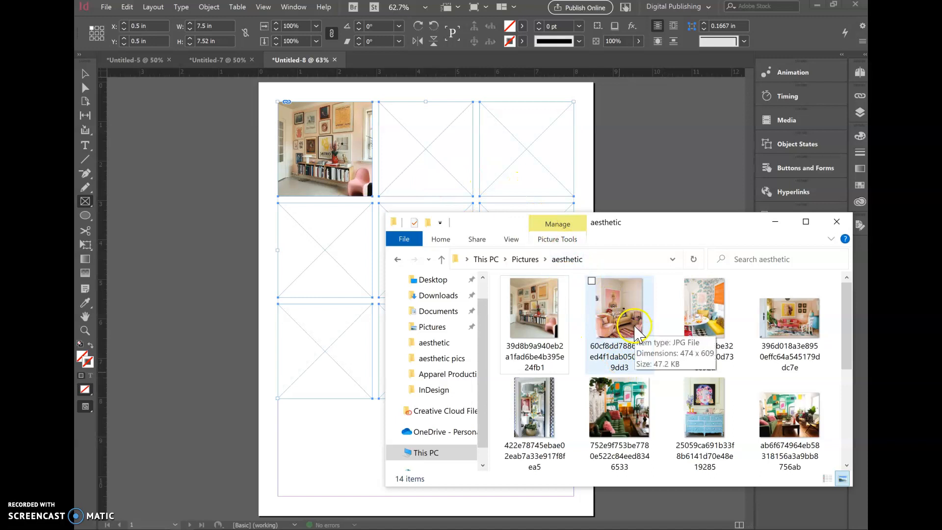
pyautogui.click(626, 313)
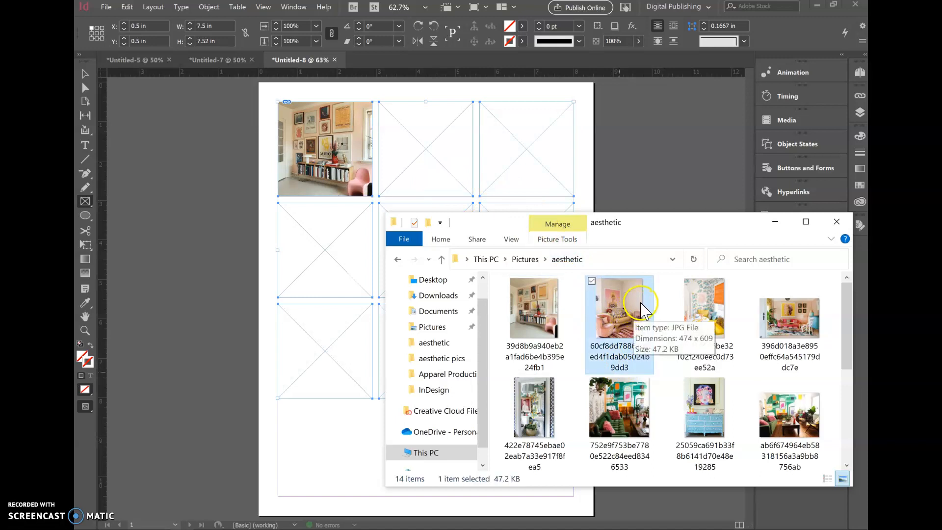
pyautogui.keyDown('ctrl'); pyautogui.click(707, 318); pyautogui.keyUp('ctrl')
pyautogui.keyDown('ctrl'); pyautogui.click(793, 332); pyautogui.keyUp('ctrl')
pyautogui.keyDown('ctrl'); pyautogui.click(525, 423); pyautogui.keyUp('ctrl')
pyautogui.keyDown('ctrl'); pyautogui.click(617, 413); pyautogui.keyUp('ctrl')
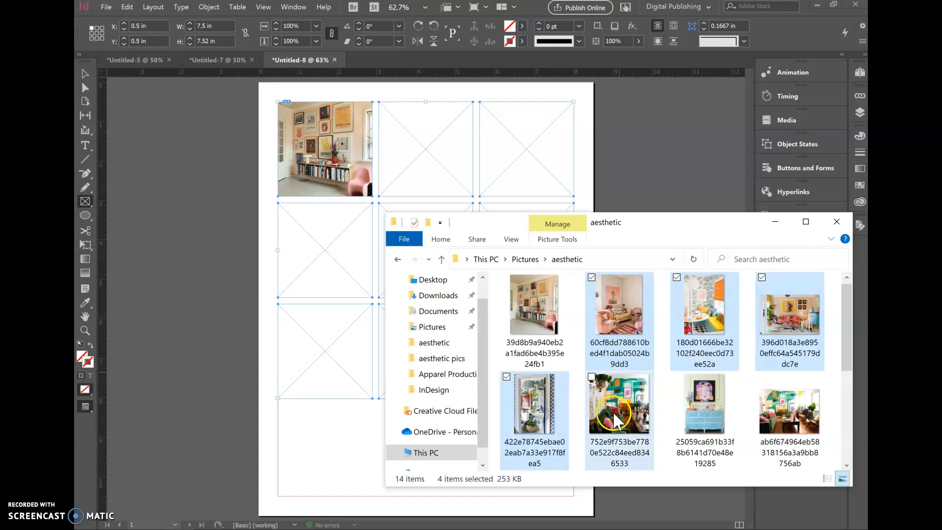
pyautogui.scroll(-2, 712, 407)
pyautogui.scroll(-1, 707, 397)
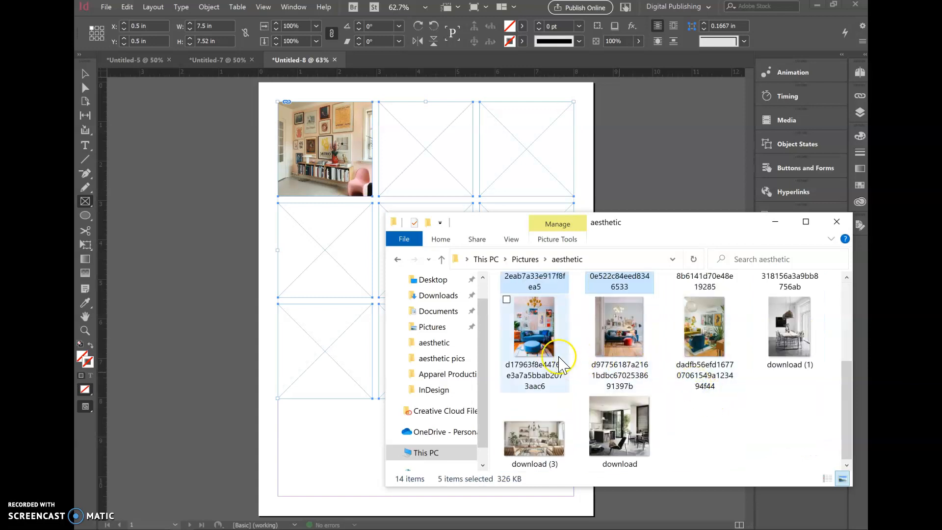
pyautogui.keyDown('ctrl'); pyautogui.click(542, 338); pyautogui.keyUp('ctrl')
pyautogui.keyDown('ctrl'); pyautogui.click(622, 349); pyautogui.keyUp('ctrl')
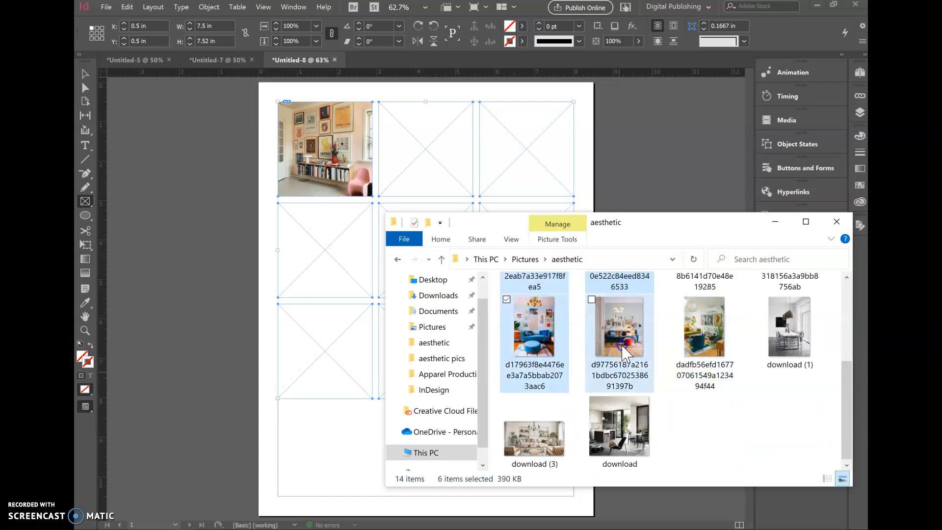
pyautogui.keyDown('ctrl'); pyautogui.click(707, 349); pyautogui.keyUp('ctrl')
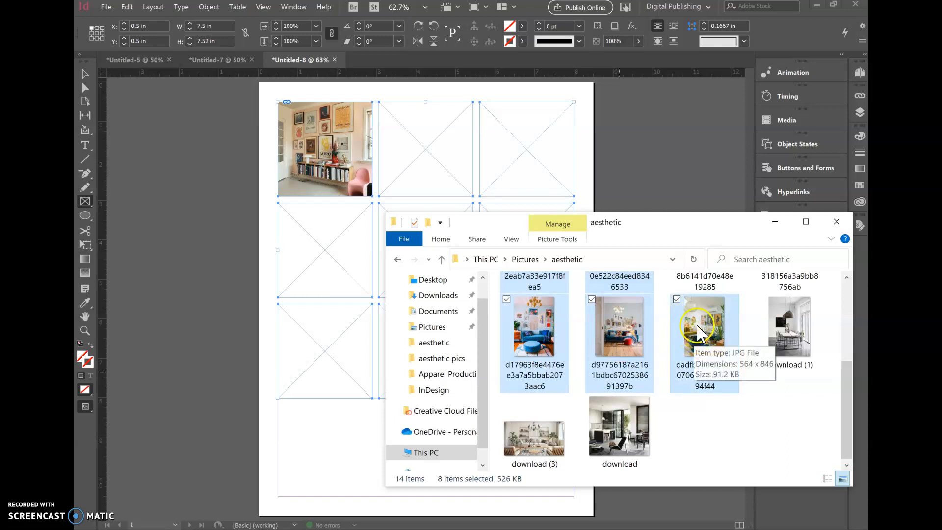
pyautogui.moveTo(701, 334); pyautogui.dragTo(413, 164)
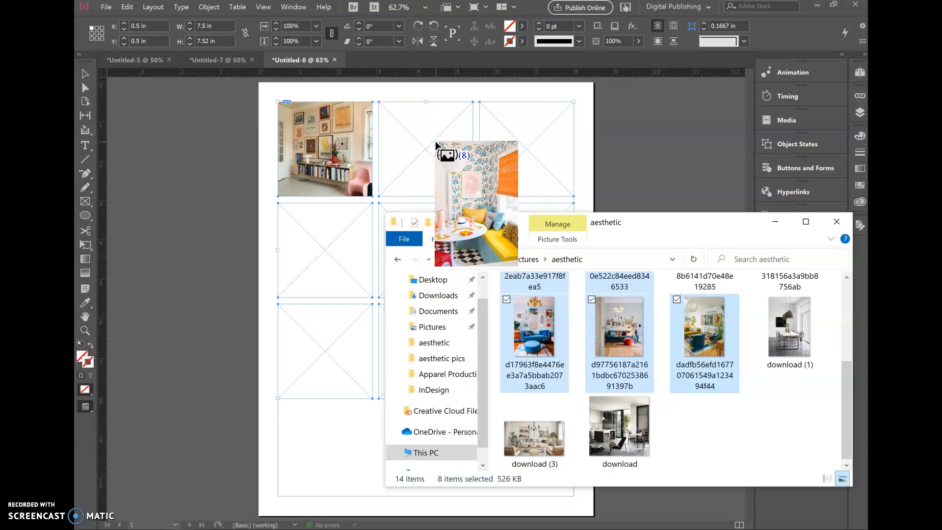
# Step: Place the eight loaded images one by one into the remaining empty frames of the grid
pyautogui.click(338, 246)
pyautogui.click(508, 232)
pyautogui.press('Escape')
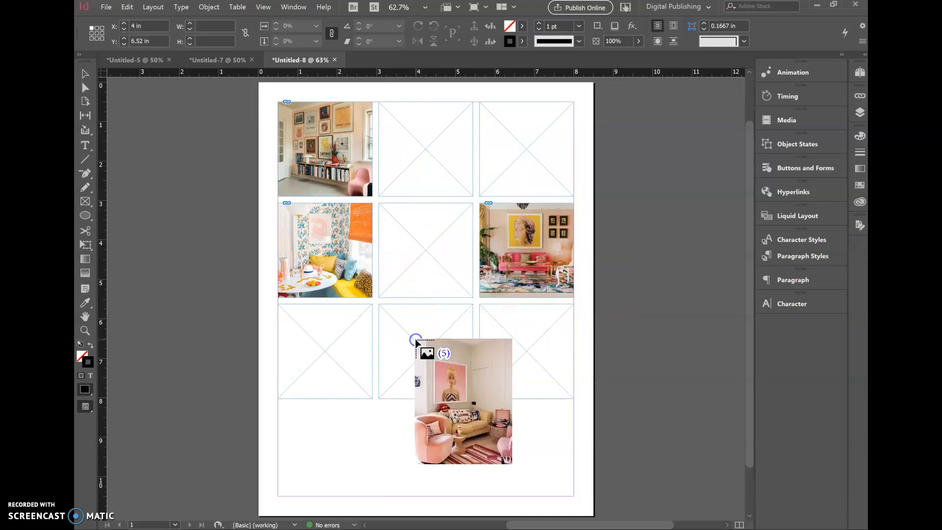
pyautogui.click(506, 129)
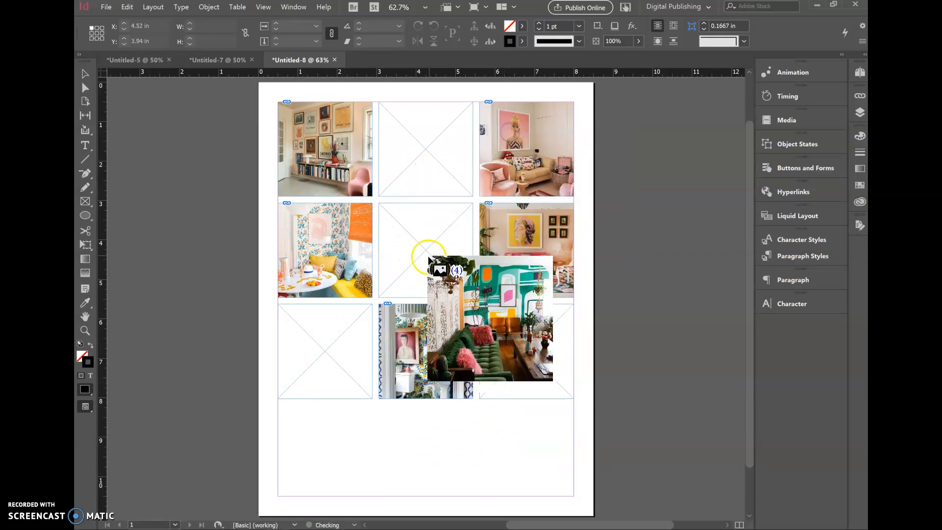
pyautogui.click(494, 330)
pyautogui.click(411, 236)
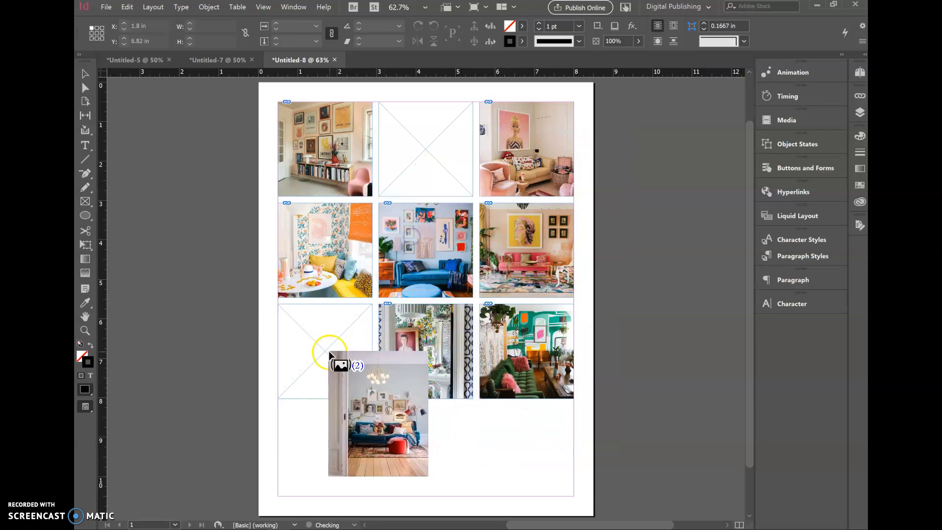
pyautogui.click(330, 353)
pyautogui.click(428, 131)
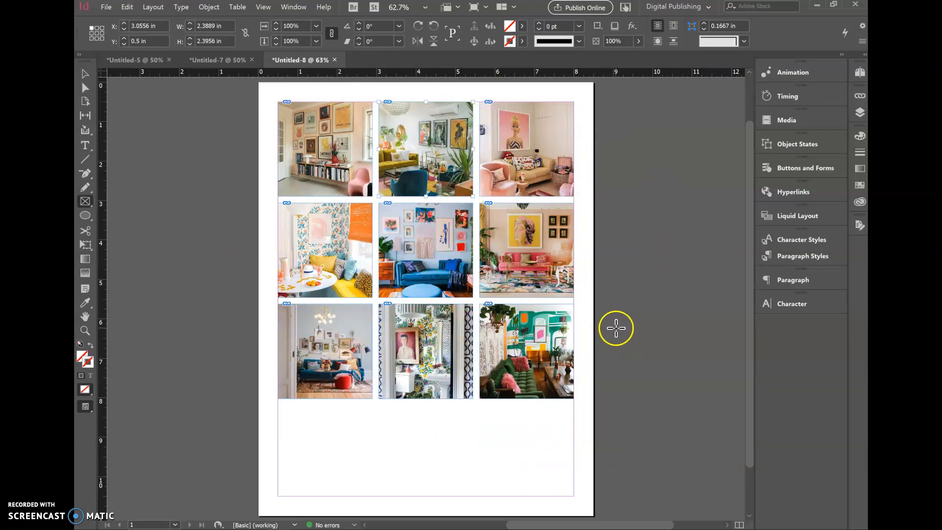
# Step: Shrink the image inside the bottom-middle frame and enlarge the one inside the center frame to about 5.44 x 8.16 in, leaving the frames' sizes alone
pyautogui.click(85, 73)
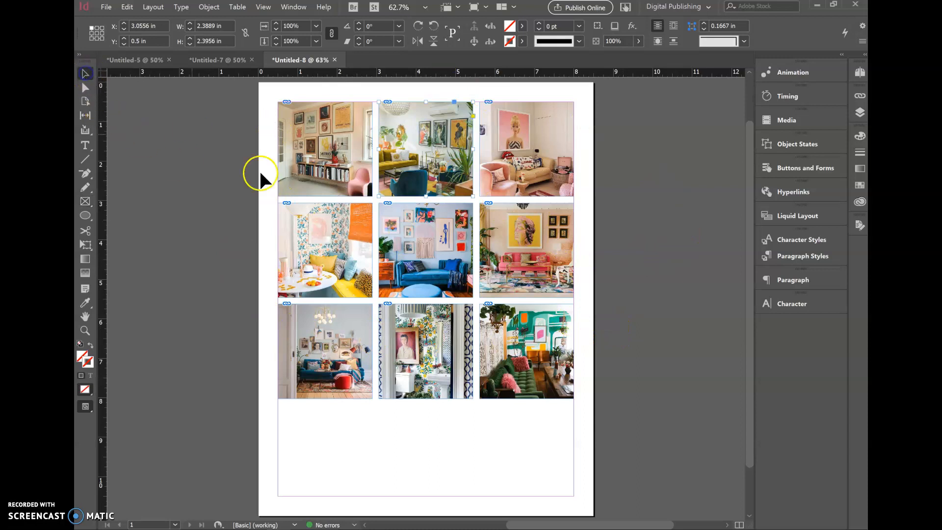
pyautogui.click(423, 323)
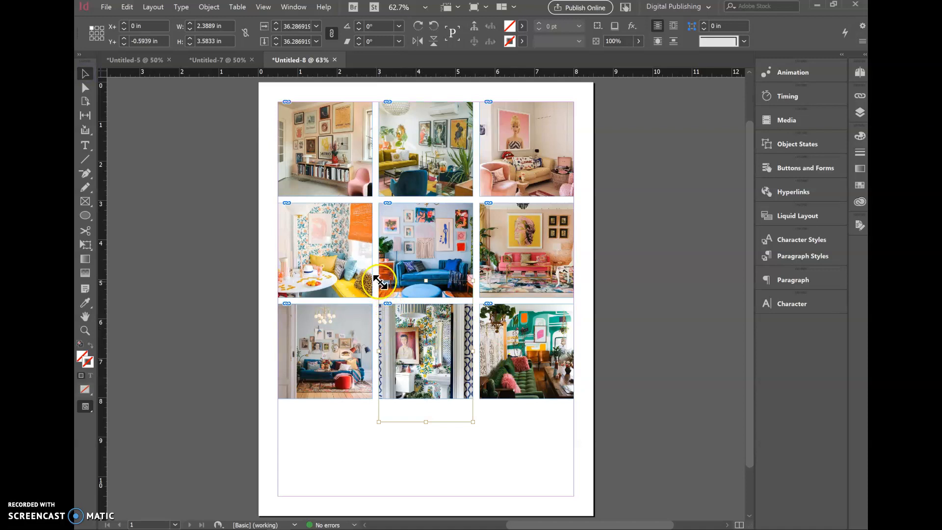
pyautogui.moveTo(379, 281); pyautogui.dragTo(429, 337)
pyautogui.click(417, 233)
pyautogui.moveTo(378, 180); pyautogui.dragTo(259, 104)
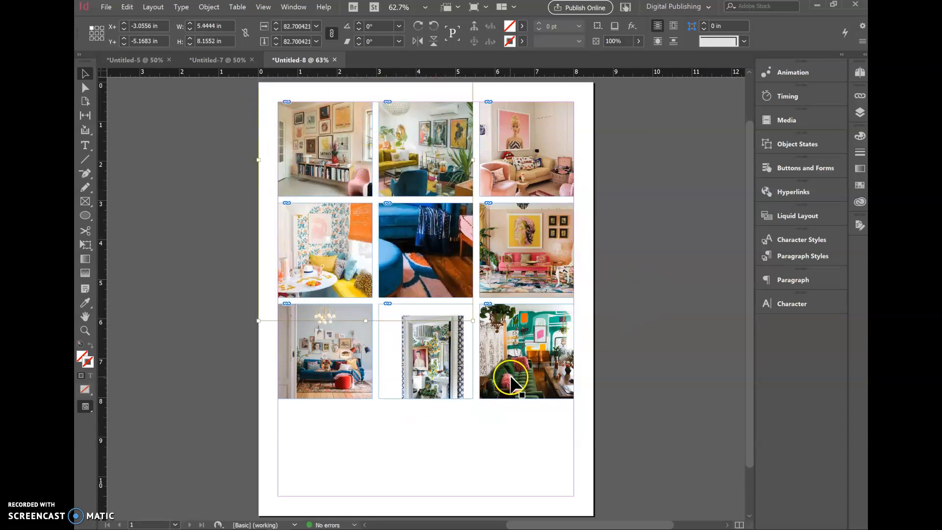
pyautogui.click(703, 278)
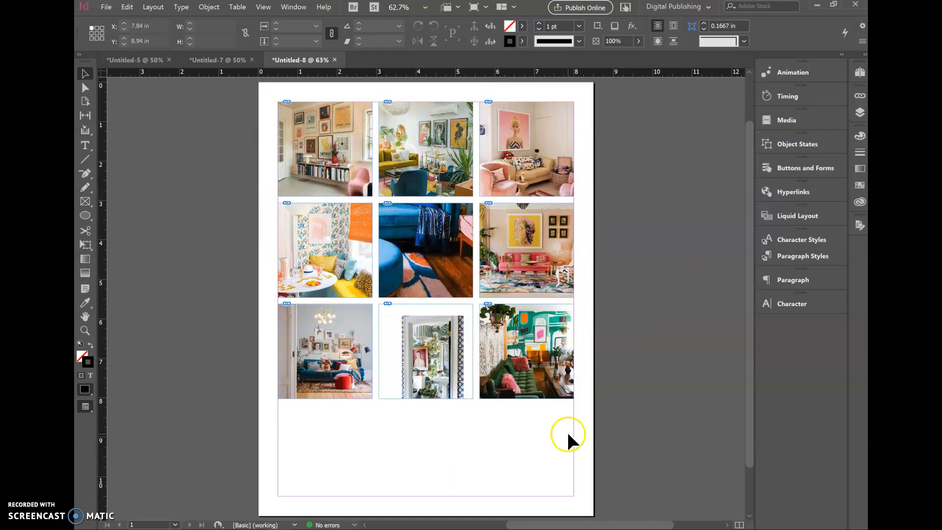
# Step: Refit the shrunken image in the bottom-middle frame with Fill Frame Proportionally
pyautogui.click(416, 305)
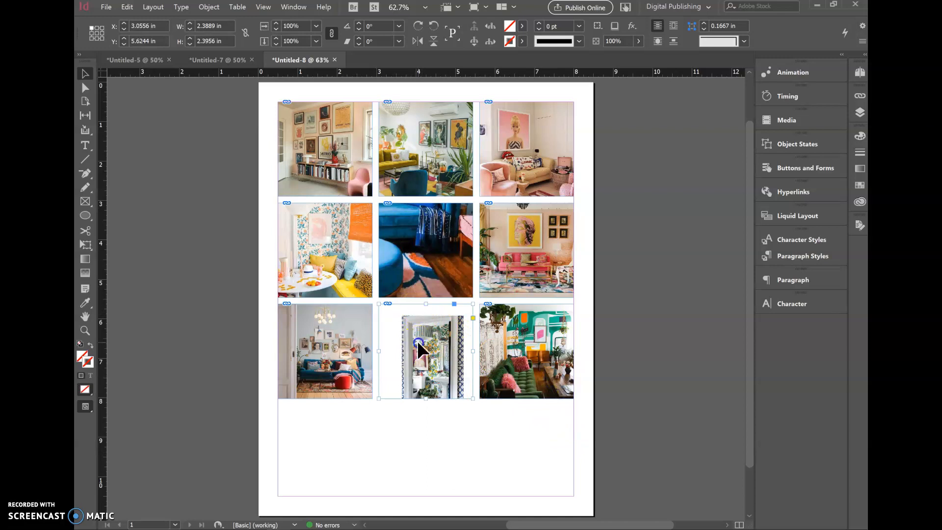
pyautogui.doubleClick(394, 324)
pyautogui.click(394, 323)
pyautogui.rightClick(392, 322)
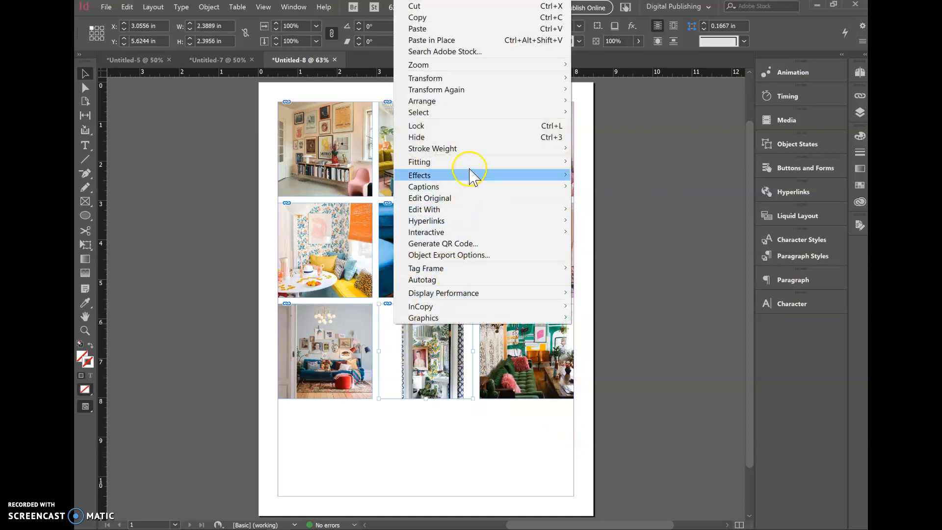
pyautogui.moveTo(470, 165)
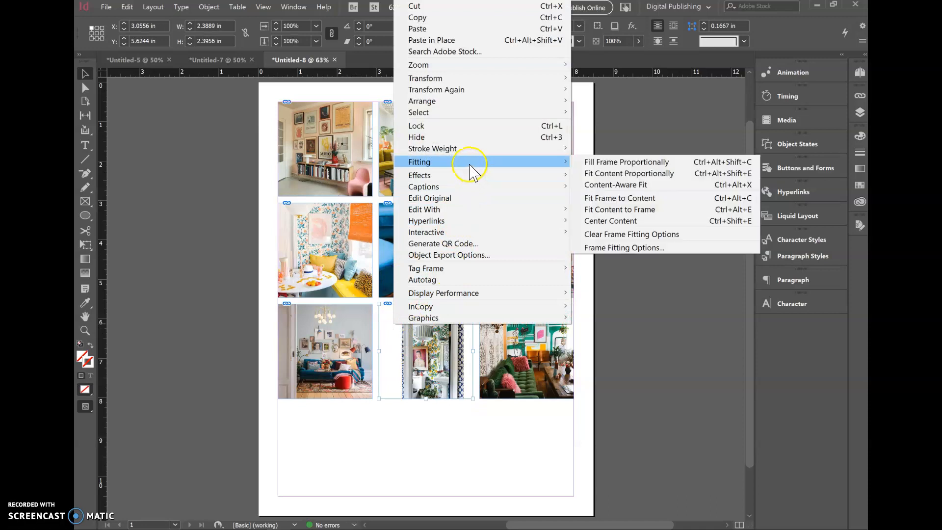
pyautogui.click(589, 165)
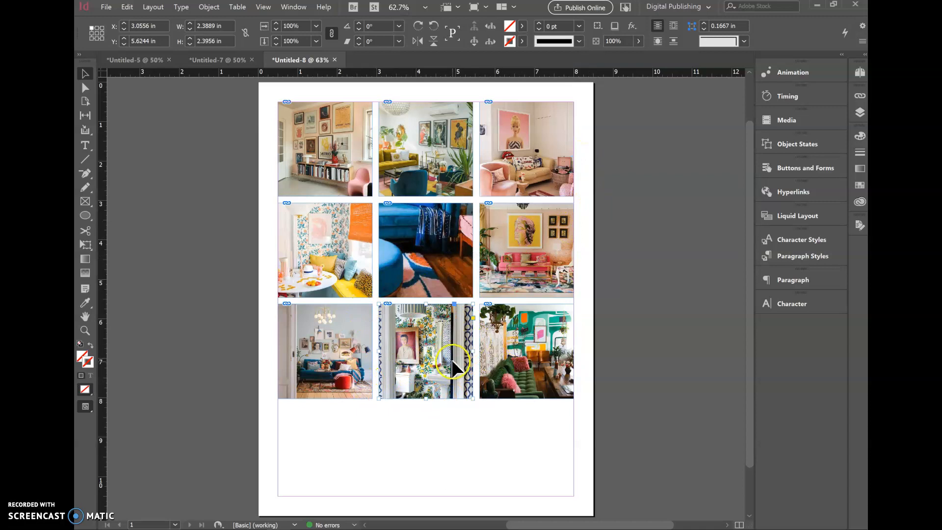
# Step: Apply Fill Frame Proportionally to the enlarged blue sofa image in the center frame and deselect it
pyautogui.click(426, 214)
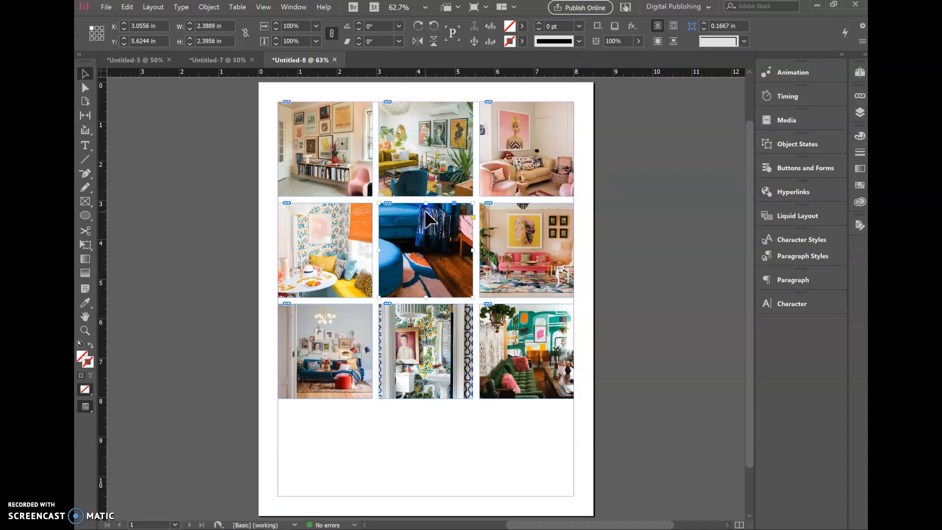
pyautogui.rightClick(421, 242)
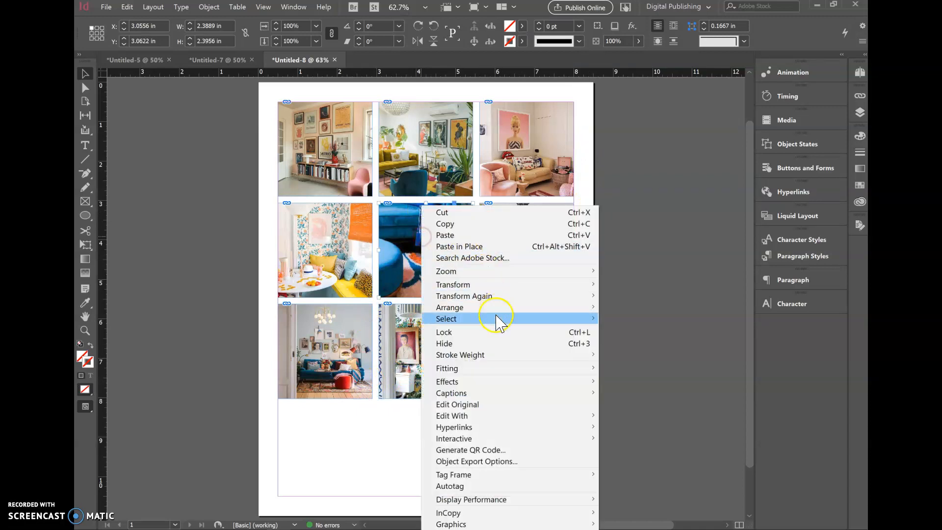
pyautogui.moveTo(505, 369)
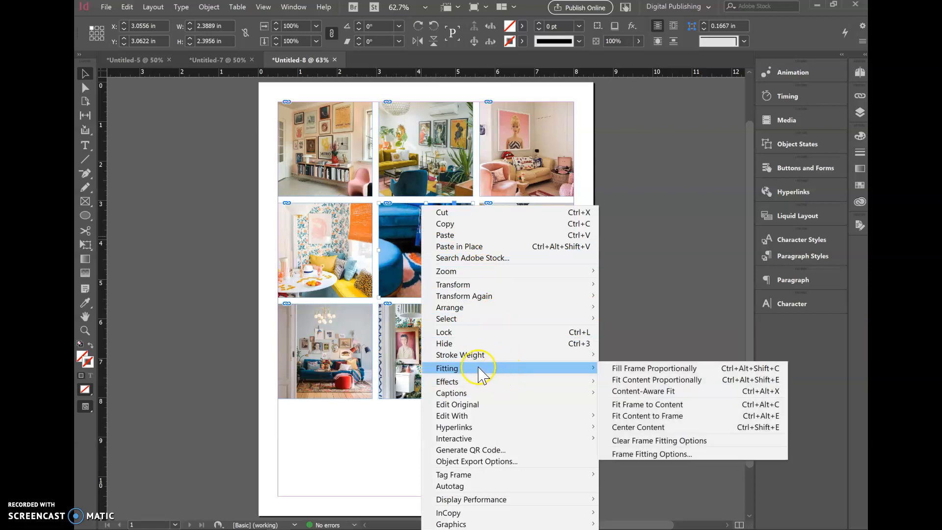
pyautogui.click(614, 372)
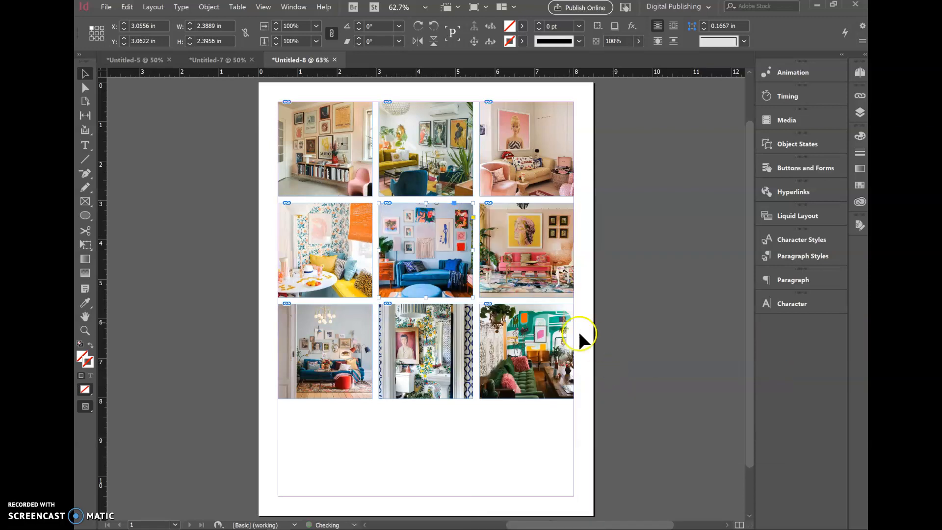
pyautogui.click(666, 220)
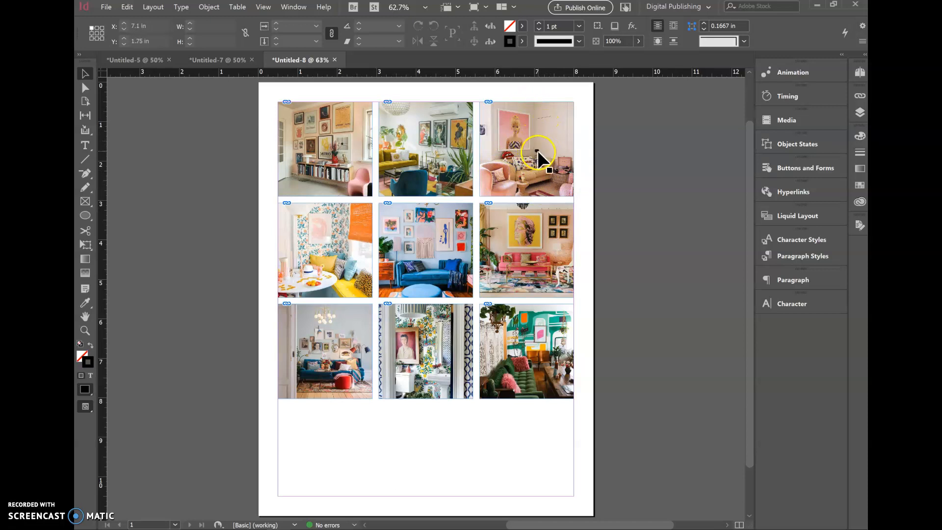
# Step: Move the image inside the top-right frame upward to a vertical offset of about -0.64 in, leaving the frame in place
pyautogui.click(523, 140)
pyautogui.click(523, 140)
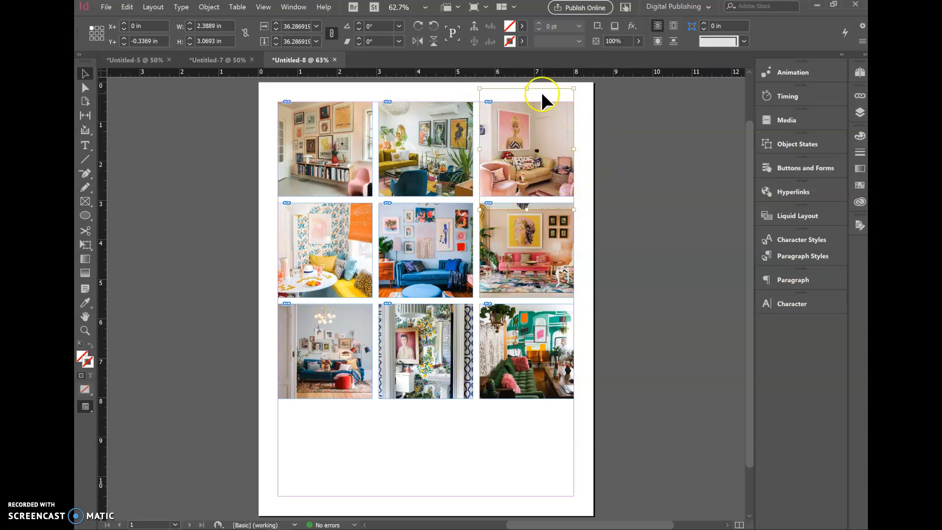
pyautogui.press('Up')
pyautogui.press('Up')
pyautogui.press('Up')
pyautogui.press('Up')
pyautogui.press('Up')
pyautogui.press('Up')
pyautogui.press('Up')
pyautogui.press('Up')
pyautogui.press('Up')
pyautogui.press('Up')
pyautogui.press('Up')
pyautogui.press('Up')
pyautogui.press('Up')
pyautogui.press('Up')
pyautogui.press('Up')
pyautogui.press('Up')
pyautogui.press('Up')
pyautogui.press('Up')
pyautogui.press('Up')
pyautogui.press('Up')
pyautogui.press('Up')
pyautogui.press('Up')
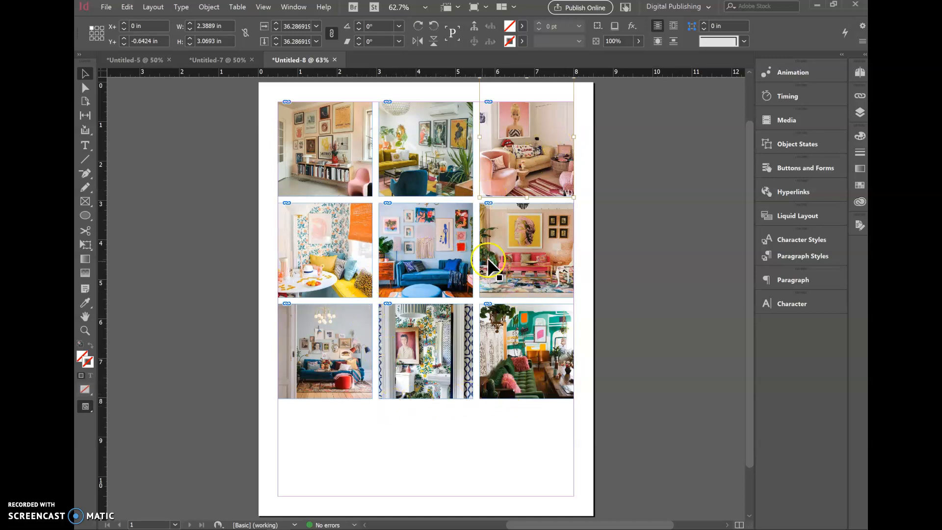
# Step: Shift the pink sofa image inside the middle-right frame left to a horizontal offset of about -0.67 in and deselect it
pyautogui.click(525, 244)
pyautogui.moveTo(525, 243); pyautogui.dragTo(523, 244)
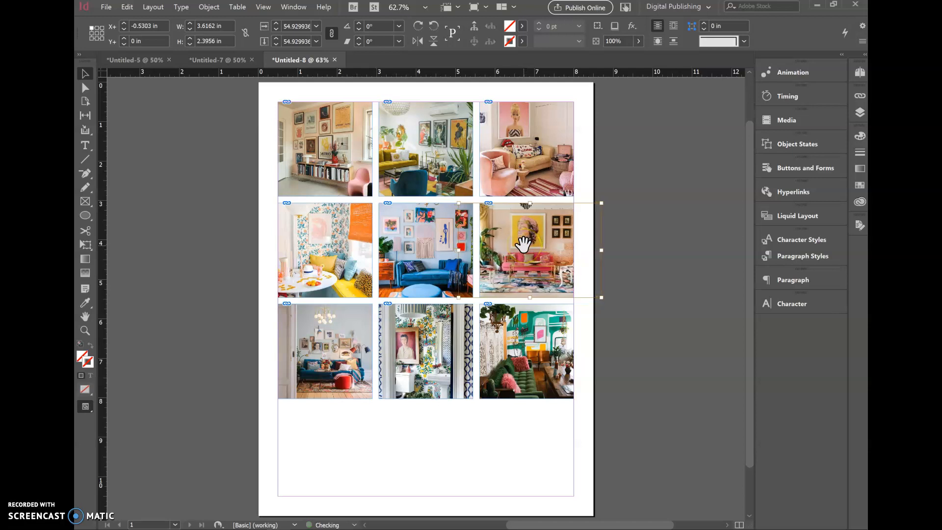
pyautogui.hotkey('shift', 'Left')
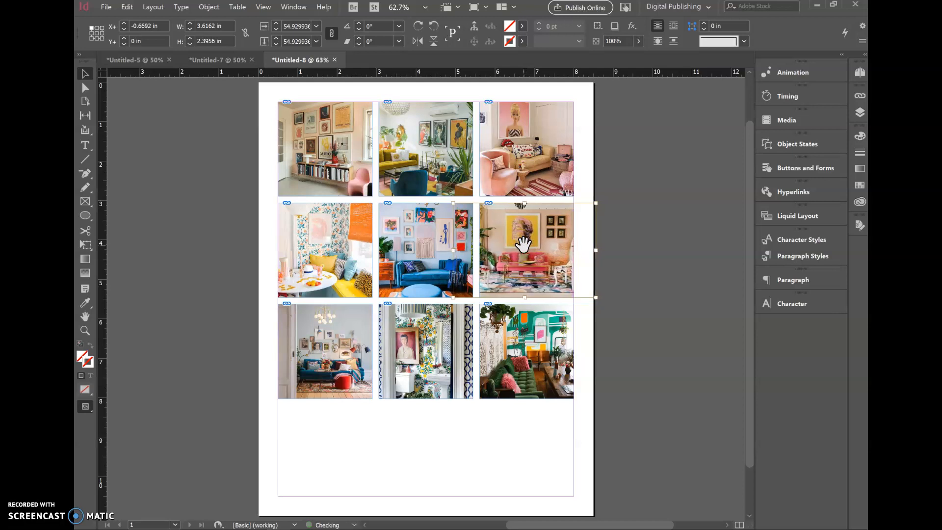
pyautogui.click(682, 196)
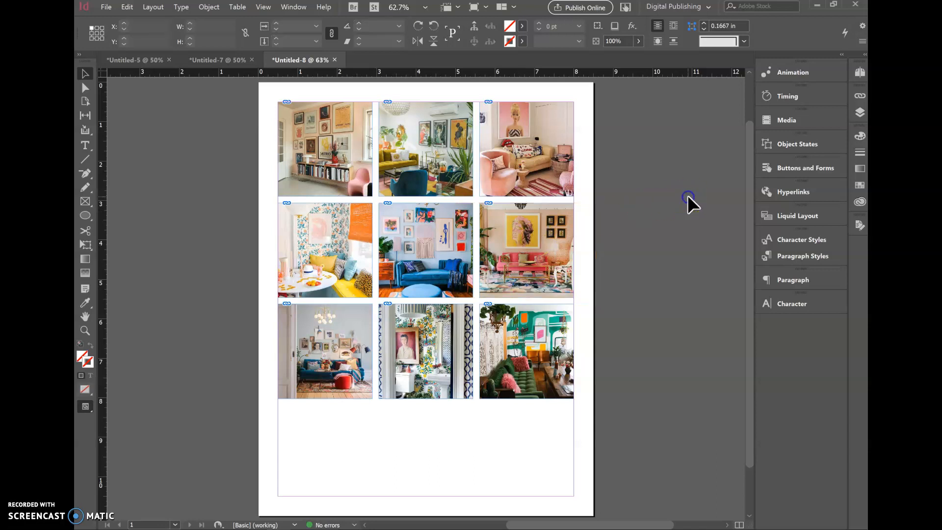
# Step: Reposition the blue sofa image vertically inside the center frame to an offset of about -0.33 in, showing more of the chandelier, and deselect it
pyautogui.doubleClick(425, 209)
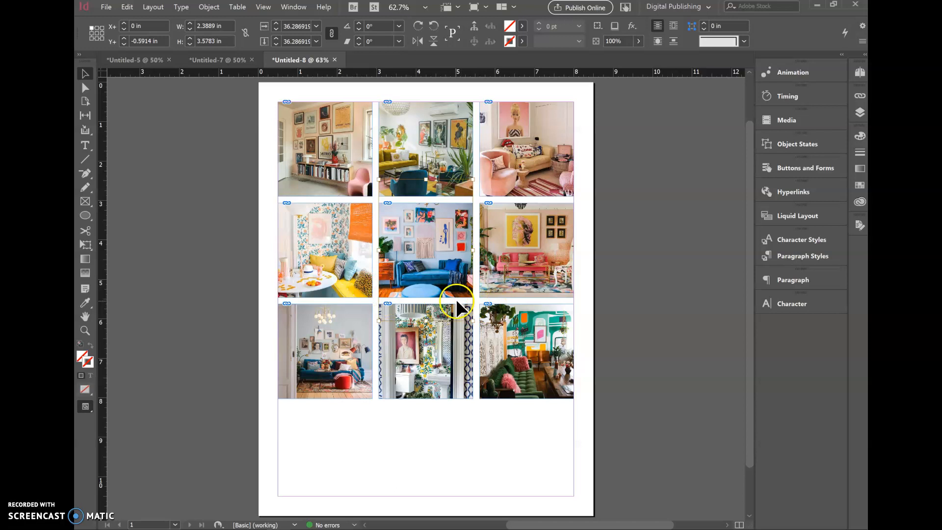
pyautogui.press('Down')
pyautogui.press('Down')
pyautogui.press('Down')
pyautogui.press('Down')
pyautogui.press('Down')
pyautogui.press('Down')
pyautogui.press('Down')
pyautogui.press('Down')
pyautogui.press('Down')
pyautogui.press('Down')
pyautogui.press('Down')
pyautogui.press('Down')
pyautogui.press('Down')
pyautogui.press('Down')
pyautogui.press('Down')
pyautogui.press('Down')
pyautogui.press('Down')
pyautogui.press('Down')
pyautogui.press('Down')
pyautogui.press('Down')
pyautogui.press('Down')
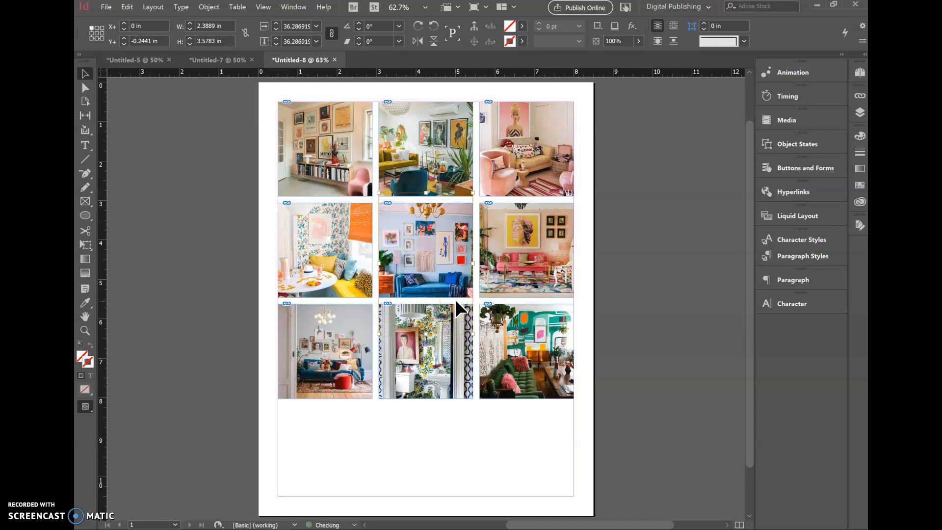
pyautogui.press('Down')
pyautogui.press('Down')
pyautogui.press('Down')
pyautogui.press('Down')
pyautogui.press('Down')
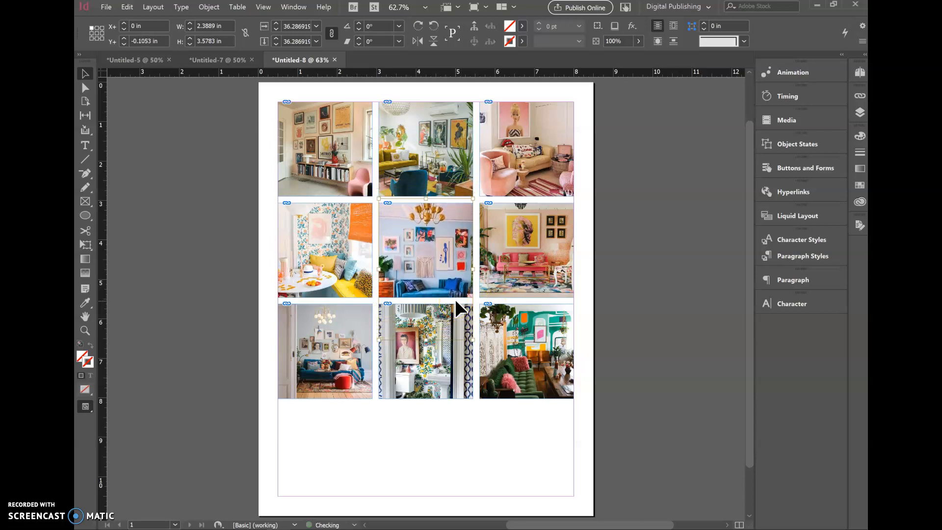
pyautogui.press('Up')
pyautogui.press('Up')
pyautogui.press('Up')
pyautogui.press('Up')
pyautogui.press('Up')
pyautogui.press('Up')
pyautogui.press('Up')
pyautogui.press('Up')
pyautogui.press('Up')
pyautogui.press('Up')
pyautogui.press('Up')
pyautogui.press('Up')
pyautogui.press('Up')
pyautogui.press('Up')
pyautogui.press('Up')
pyautogui.press('Up')
pyautogui.press('Up')
pyautogui.press('Up')
pyautogui.press('Up')
pyautogui.press('Up')
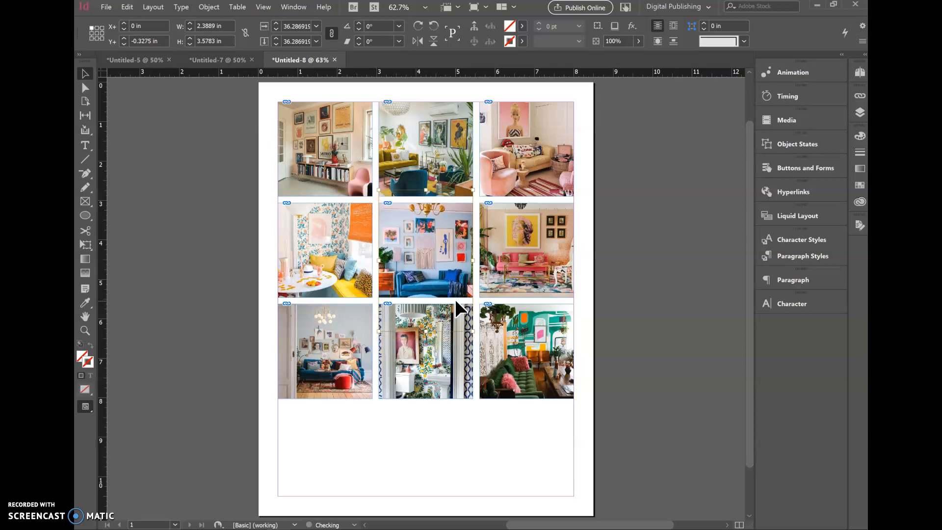
pyautogui.click(204, 227)
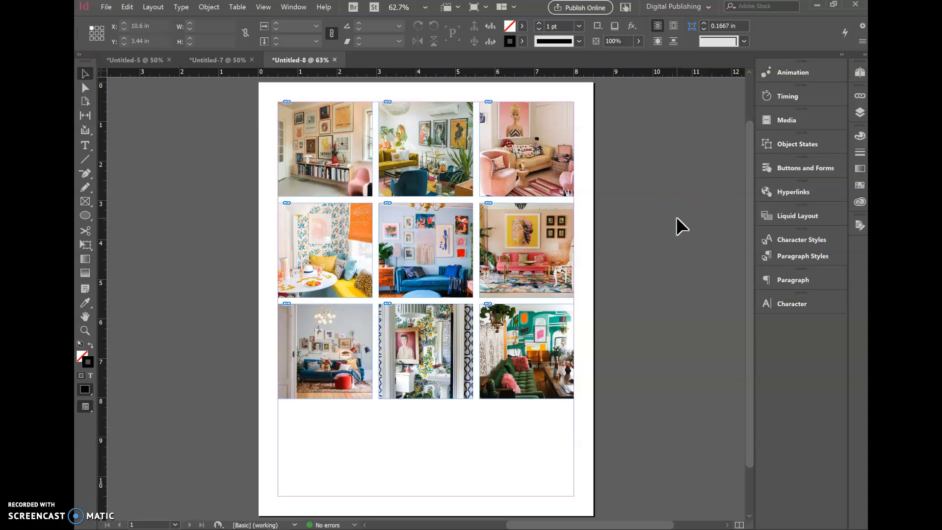
# Step: Move the middle-right frame together with its image onto the pasteboard and undo the move
pyautogui.click(497, 226)
pyautogui.moveTo(511, 220); pyautogui.dragTo(655, 186)
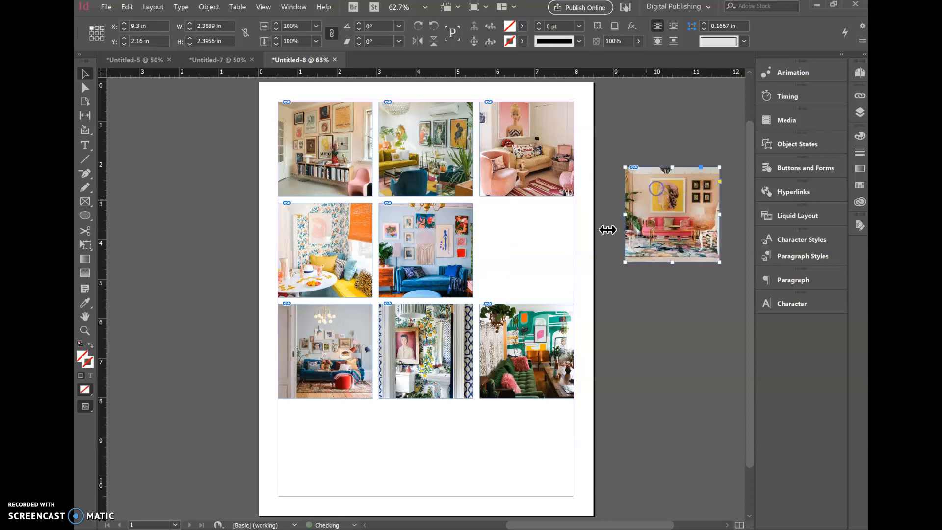
pyautogui.hotkey('ctrl', 'z')
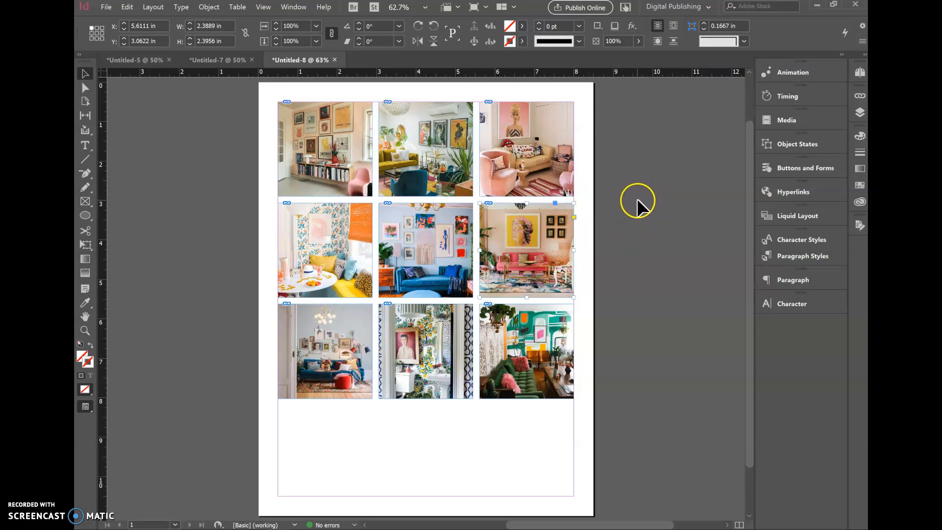
# Step: Check the sample layout in Untitled-7, and in Untitled-8 add a text frame about 7.5 x 1.18 in below the grid reading "Personal Aesthetic"
pyautogui.click(225, 60)
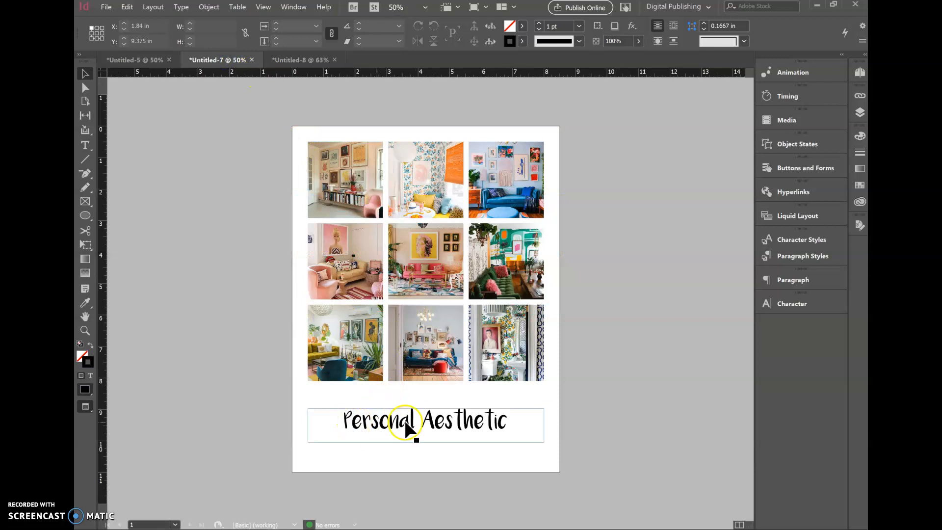
pyautogui.click(296, 61)
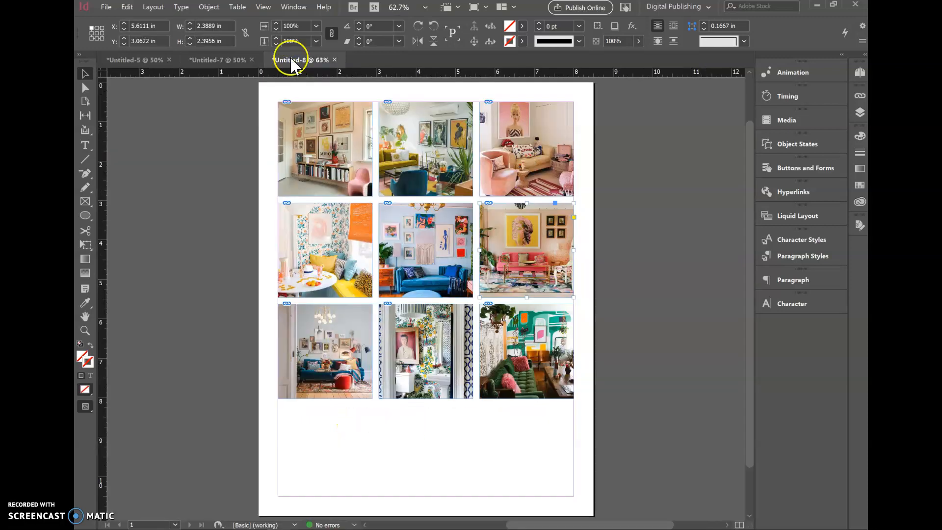
pyautogui.click(87, 148)
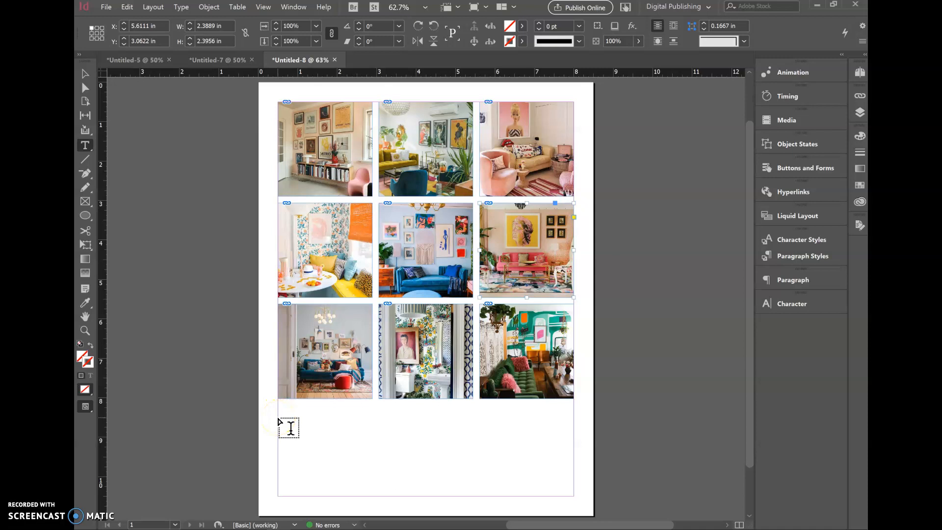
pyautogui.moveTo(278, 420); pyautogui.dragTo(573, 465)
pyautogui.click(436, 442)
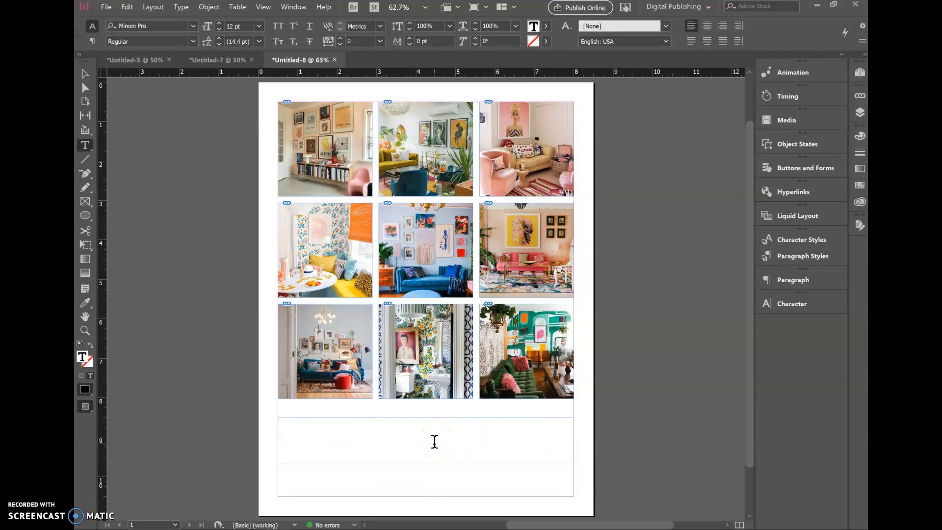
pyautogui.write('Personal Aesthetic')
# Step: Select the whole "Personal Aesthetic" title, show the Character settings and change its font to Luna
pyautogui.click(332, 426)
pyautogui.click(331, 438)
pyautogui.moveTo(338, 421); pyautogui.dragTo(339, 186)
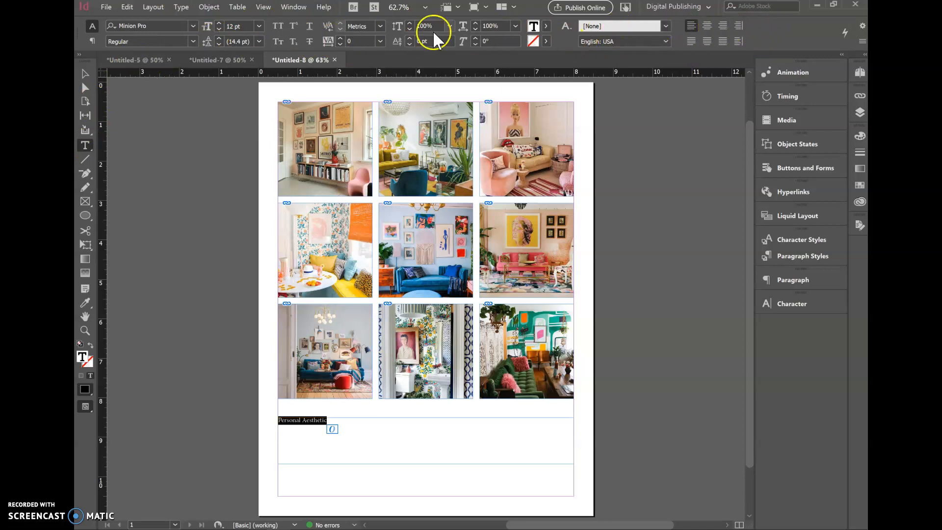
pyautogui.click(296, 8)
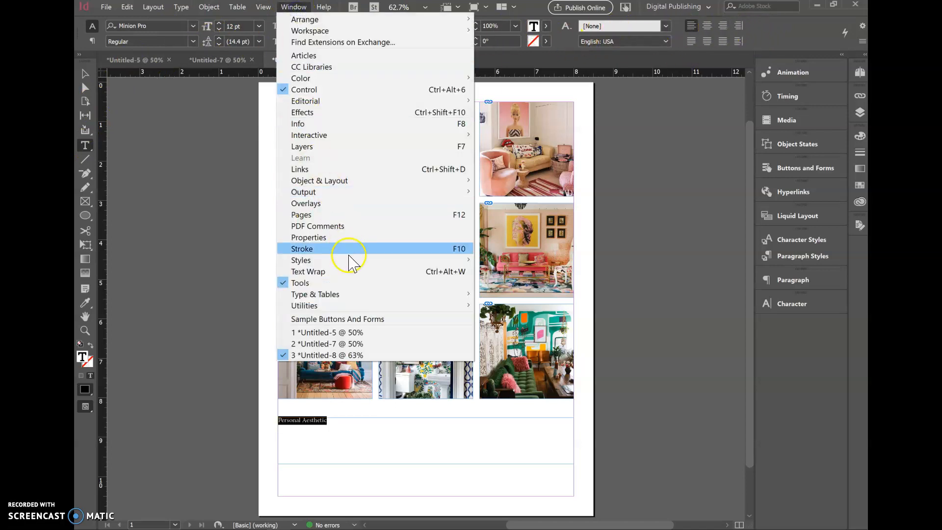
pyautogui.moveTo(362, 295)
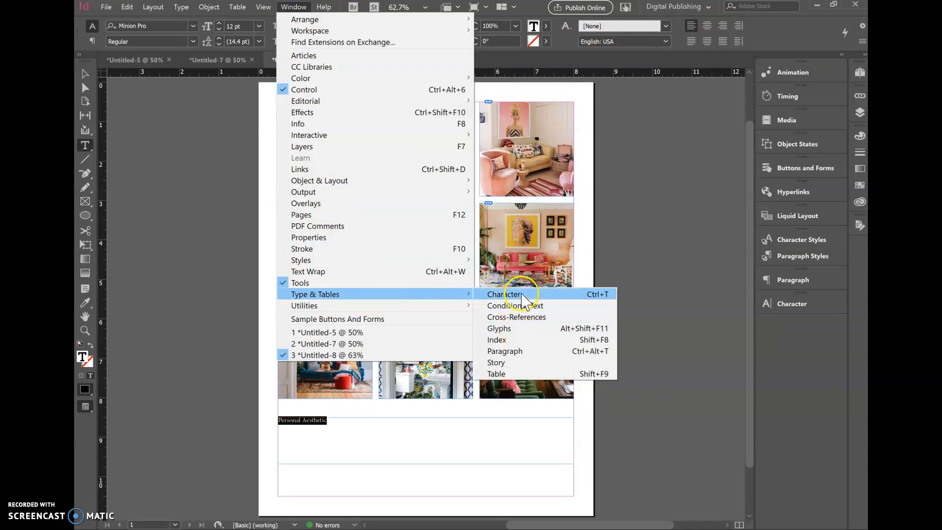
pyautogui.click(508, 296)
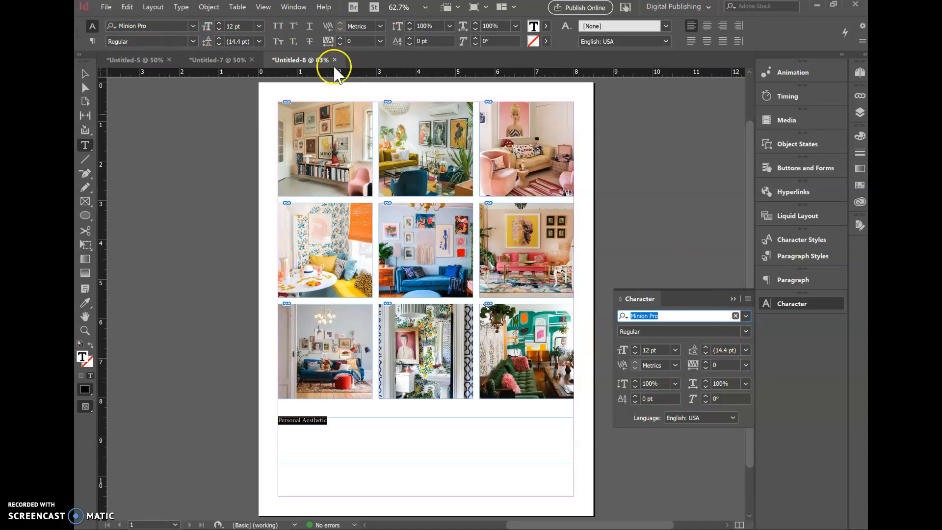
pyautogui.click(193, 22)
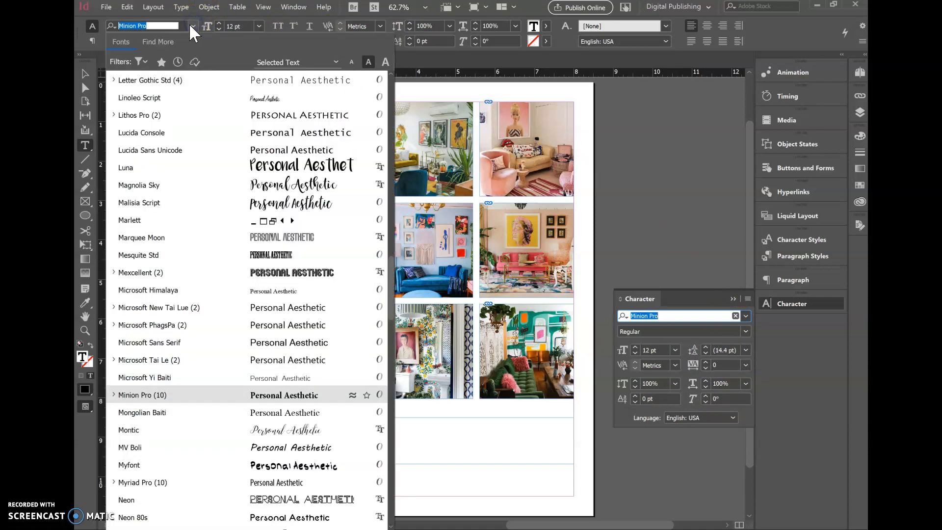
pyautogui.click(252, 168)
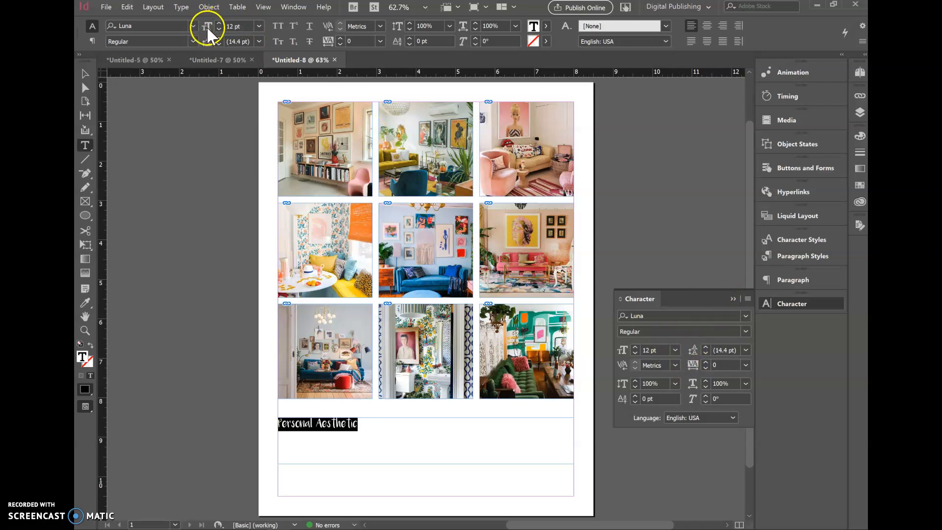
# Step: Increase the selected title's font size to 32 pt and collapse the Character settings
pyautogui.click(634, 345)
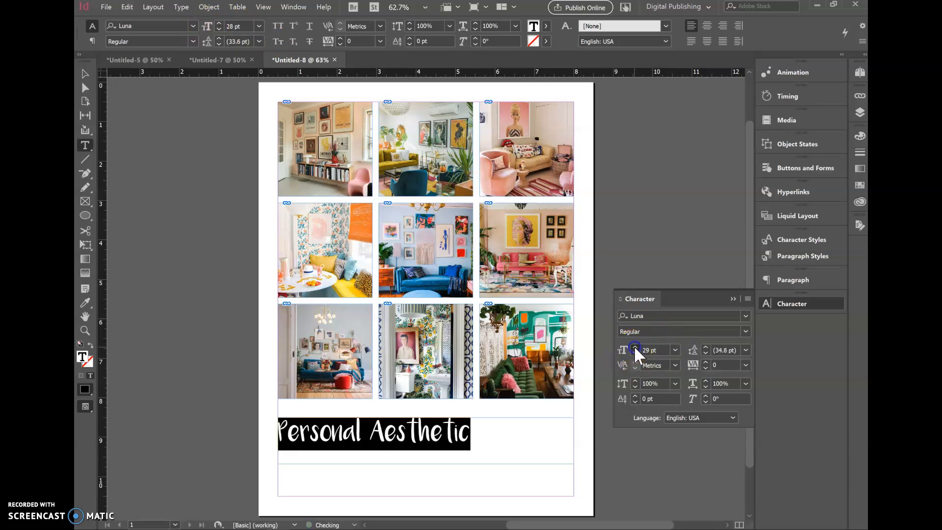
pyautogui.click(635, 348)
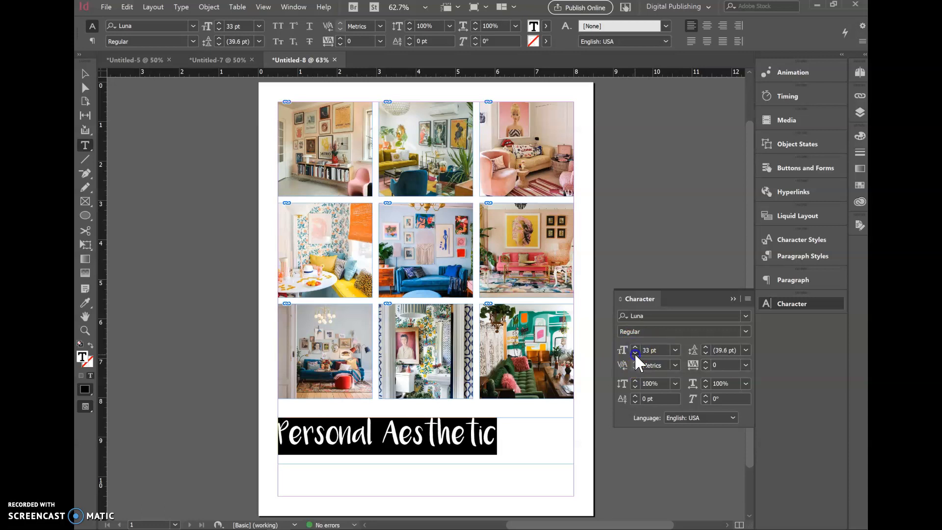
pyautogui.click(634, 352)
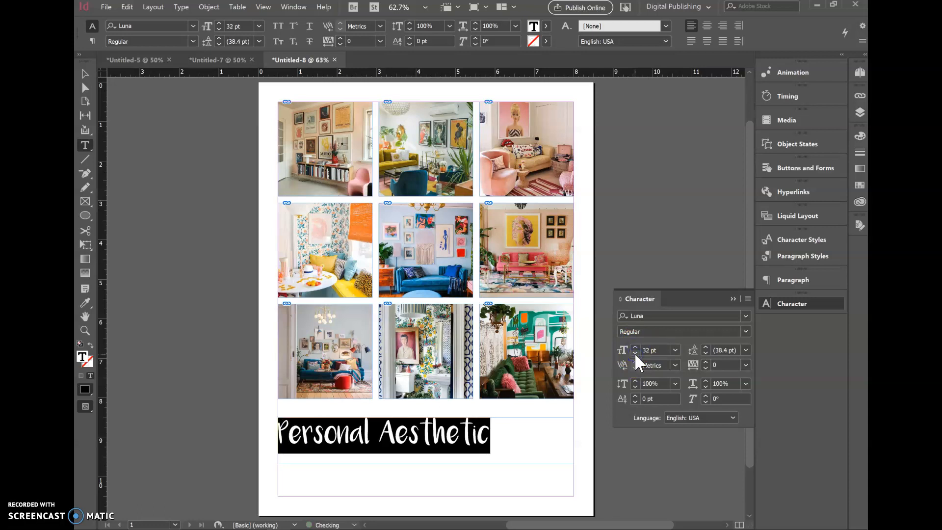
pyautogui.click(734, 299)
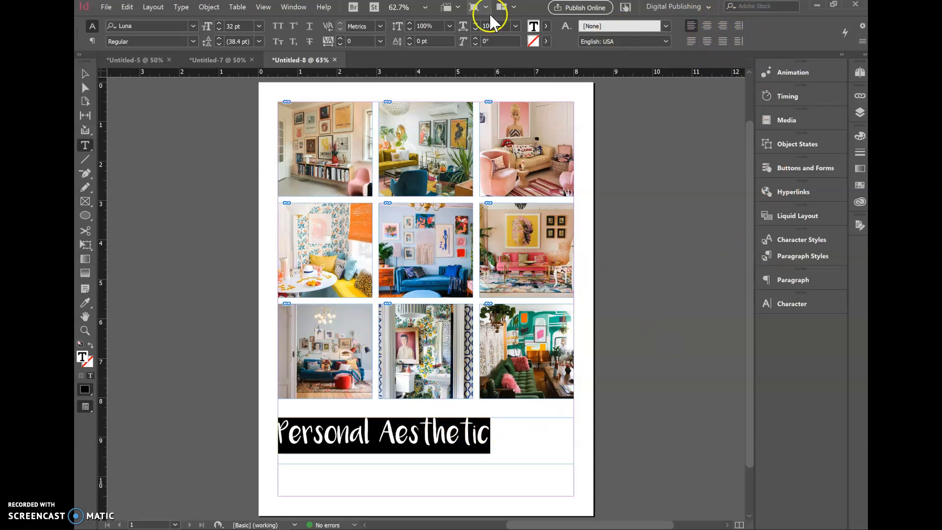
# Step: Center-align the title paragraph within its text frame, collapse the Paragraph settings and deselect the text
pyautogui.click(287, 8)
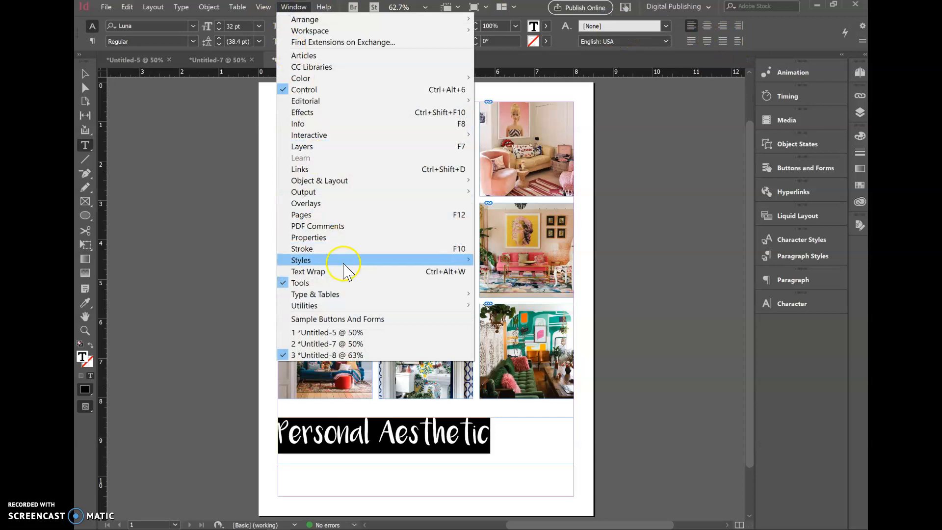
pyautogui.moveTo(411, 300)
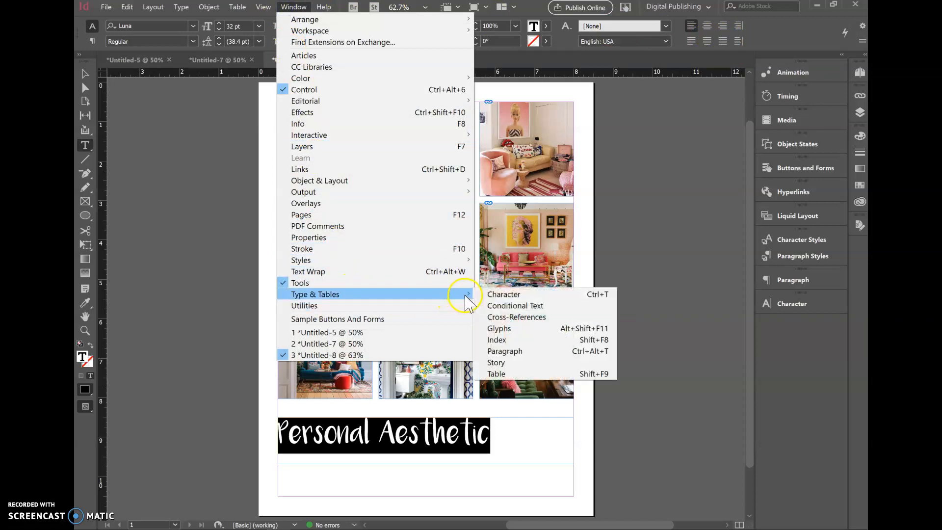
pyautogui.click(505, 351)
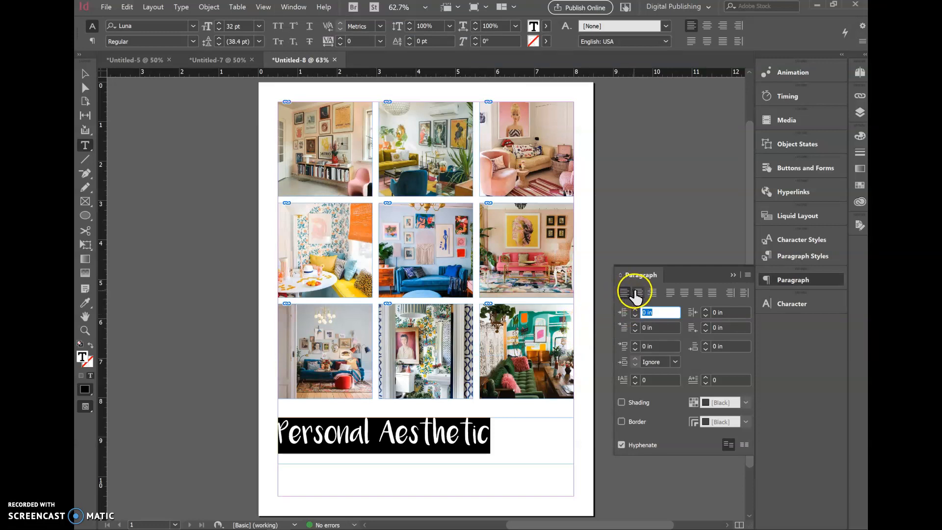
pyautogui.click(639, 293)
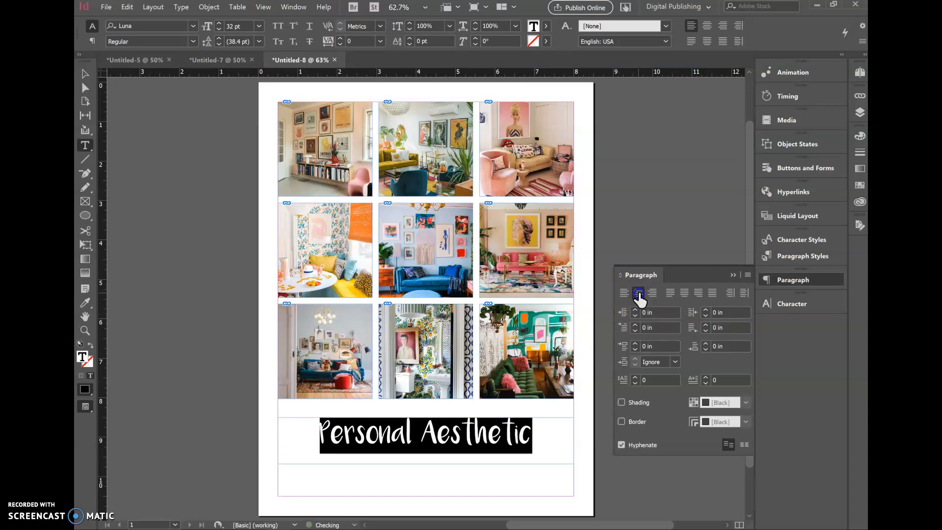
pyautogui.click(733, 275)
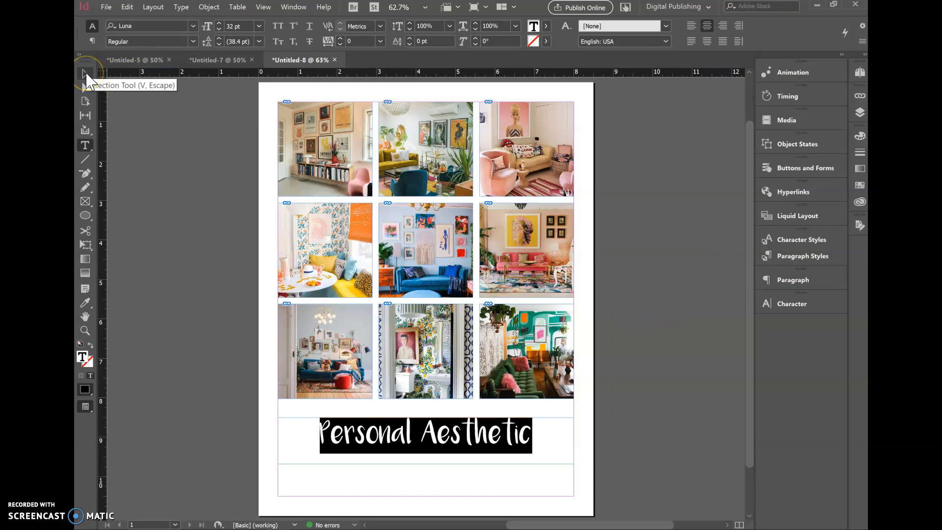
pyautogui.click(85, 73)
pyautogui.click(685, 251)
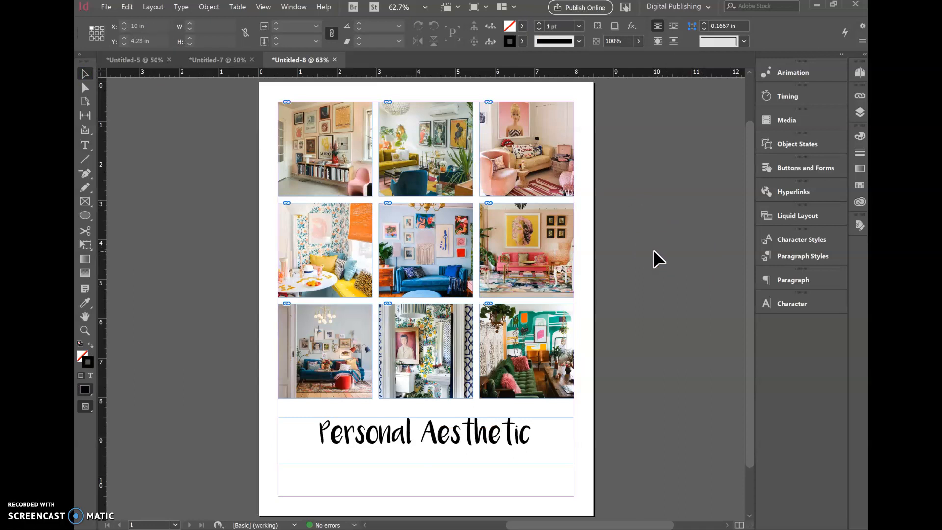
# Step: Preview the page without guides and frame edges, and nudge the title's text frame down to a Y position of about 8.96 in
pyautogui.press('w')
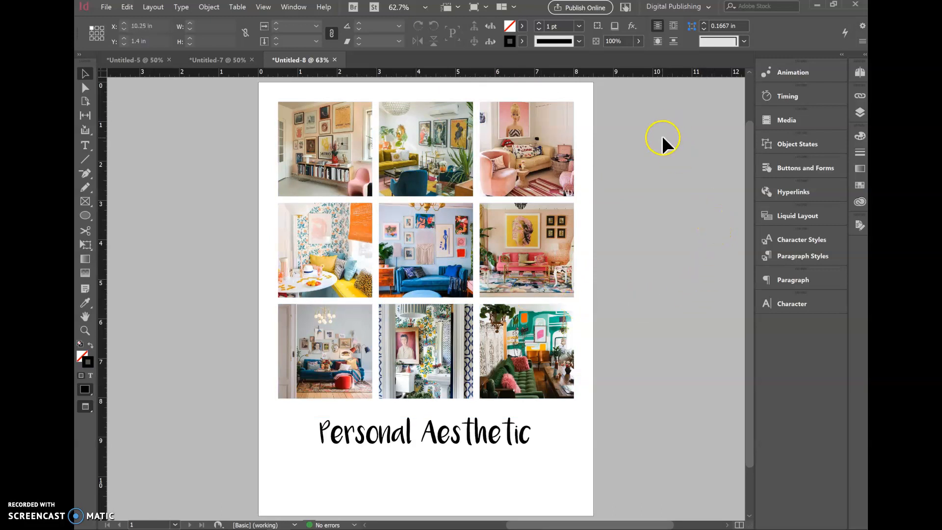
pyautogui.hotkey('ctrl', '-')
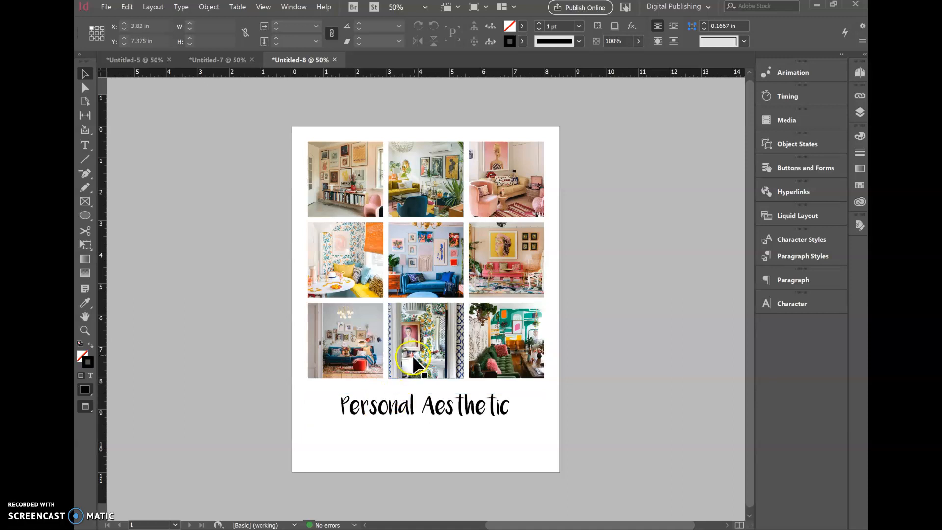
pyautogui.click(440, 419)
pyautogui.press('Down')
pyautogui.press('Down')
pyautogui.press('Down')
pyautogui.press('Down')
pyautogui.press('Down')
pyautogui.press('Down')
pyautogui.press('Down')
pyautogui.press('Down')
pyautogui.press('Down')
pyautogui.press('Down')
pyautogui.press('Down')
pyautogui.press('Down')
pyautogui.press('Down')
pyautogui.press('Down')
pyautogui.press('Down')
pyautogui.press('Down')
pyautogui.press('Down')
pyautogui.press('Down')
pyautogui.press('Down')
pyautogui.press('Down')
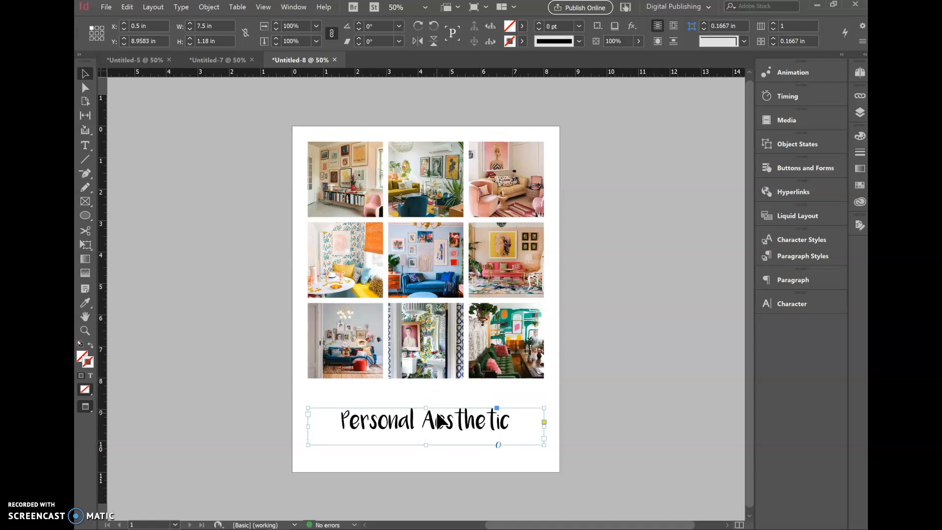
# Step: Nudge the title's text frame down to a Y position of 9 in, deselect it and compare the page with and without guides
pyautogui.press('Down')
pyautogui.press('Down')
pyautogui.press('Down')
pyautogui.click(631, 340)
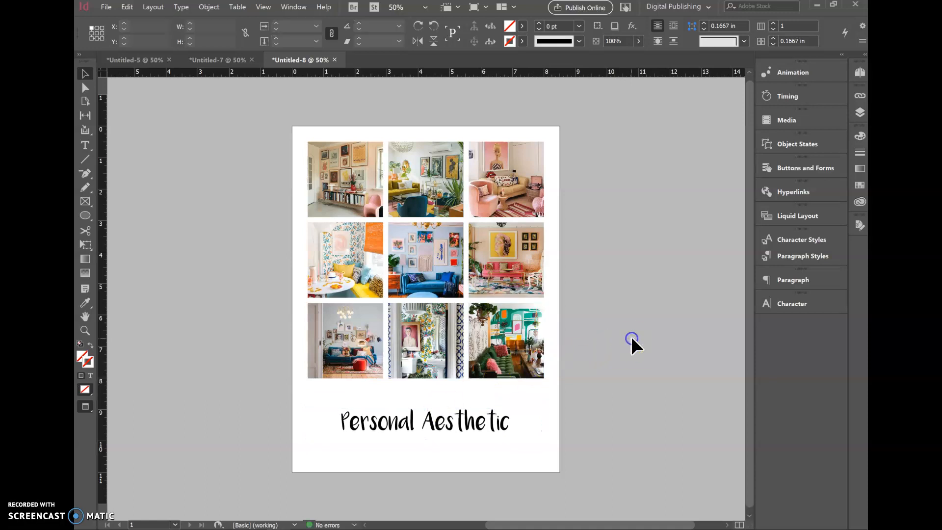
pyautogui.click(464, 428)
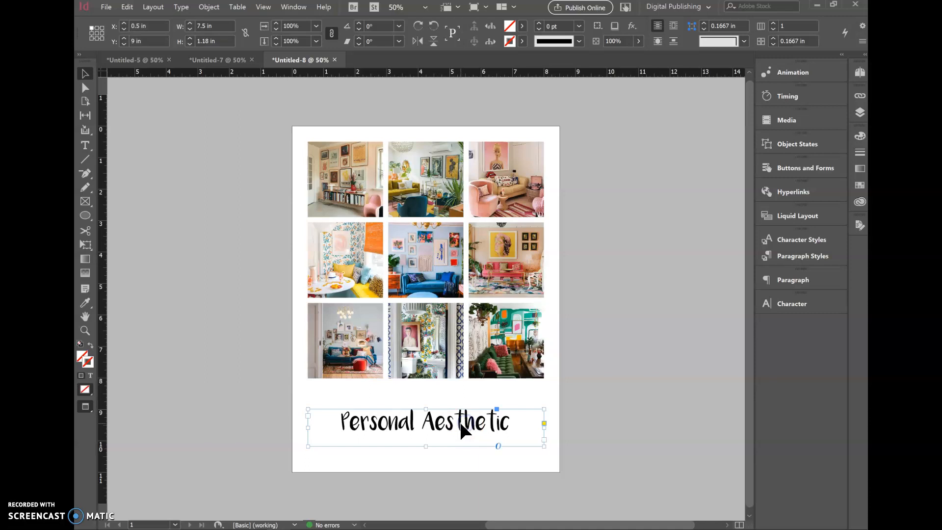
pyautogui.click(648, 340)
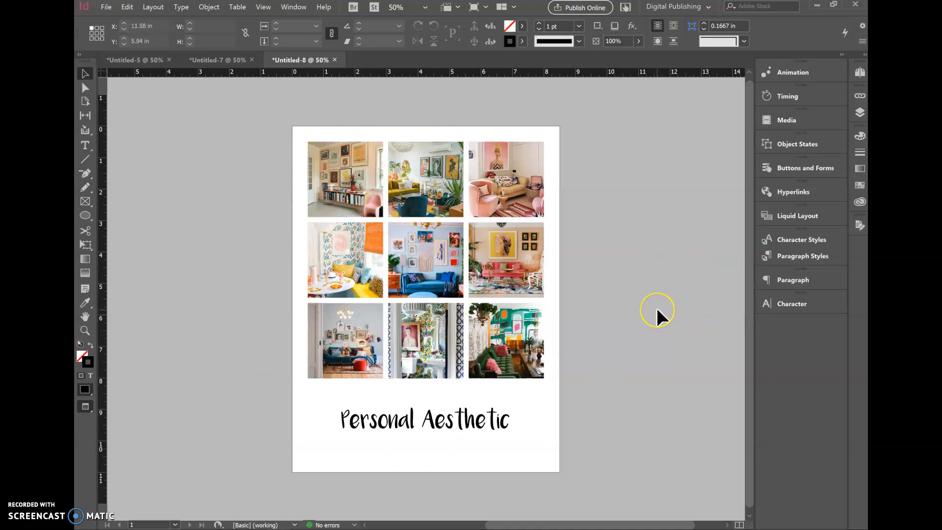
pyautogui.press('w')
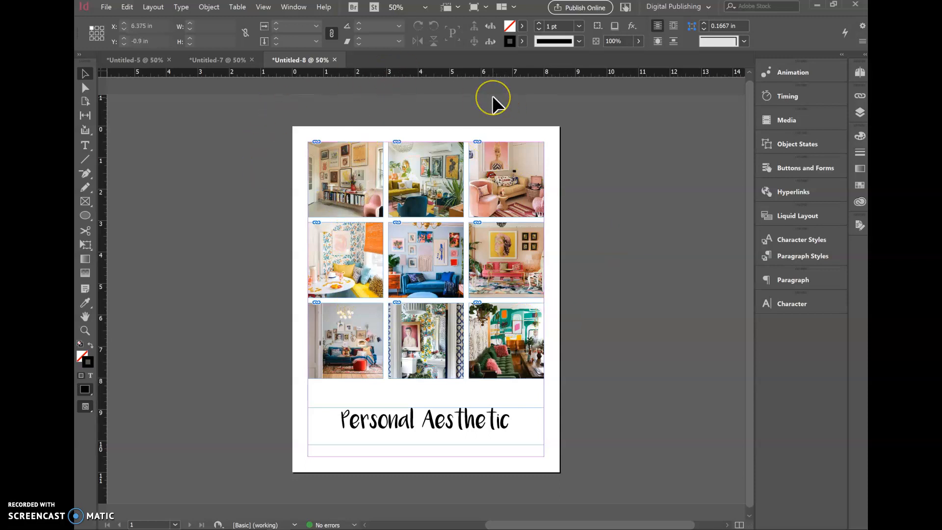
pyautogui.press('w')
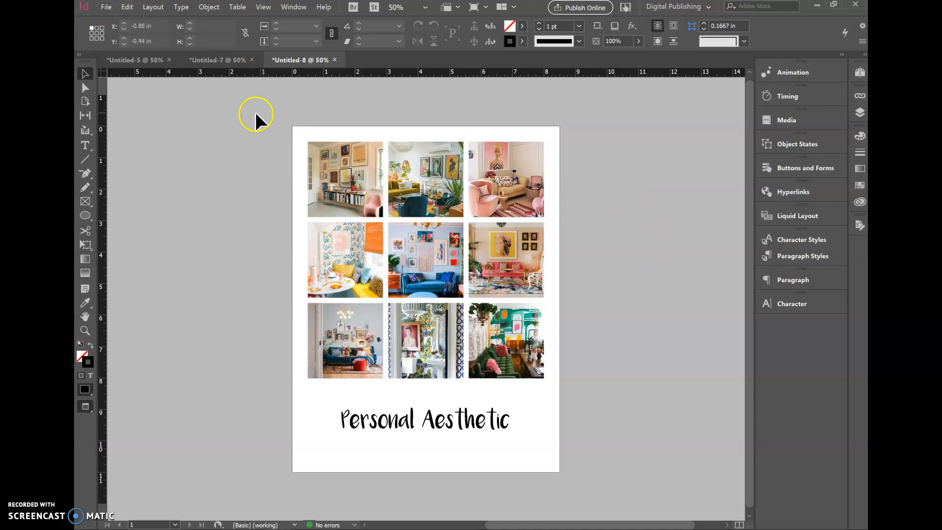
pyautogui.click(104, 7)
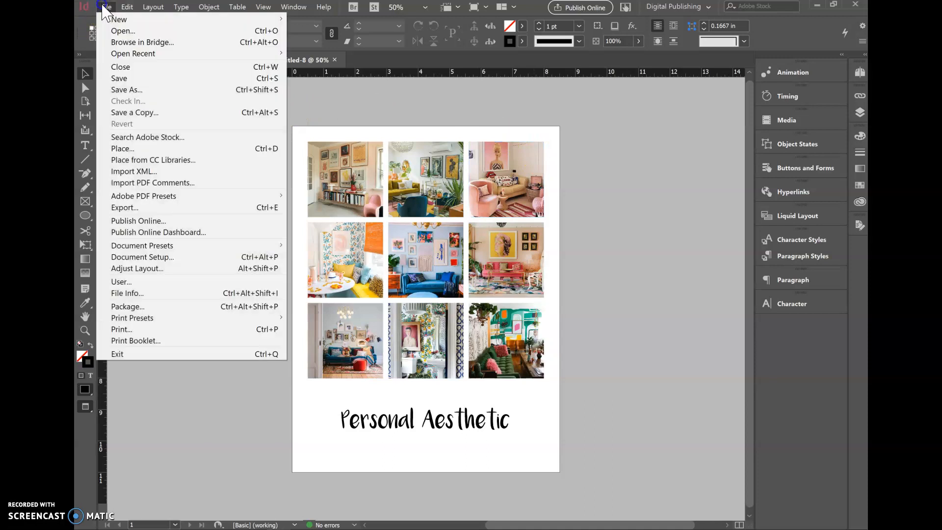
pyautogui.click(156, 94)
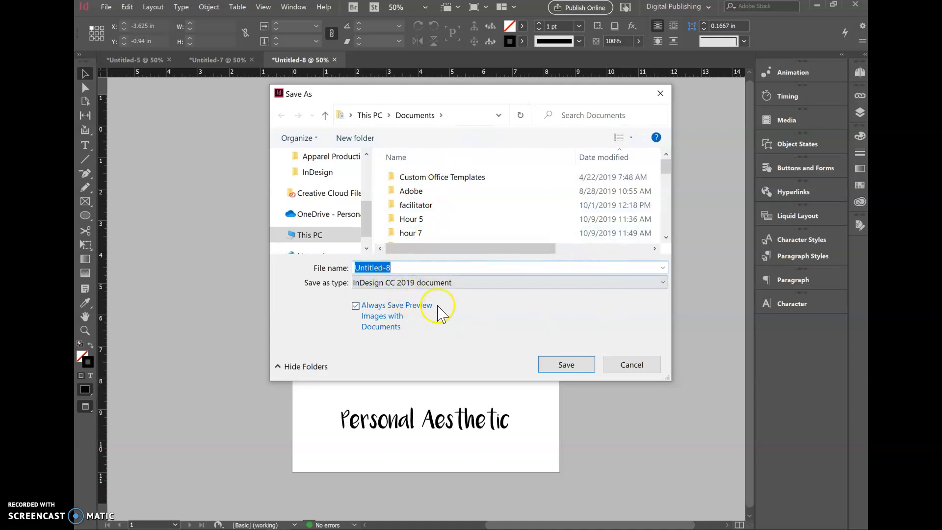
pyautogui.click(643, 363)
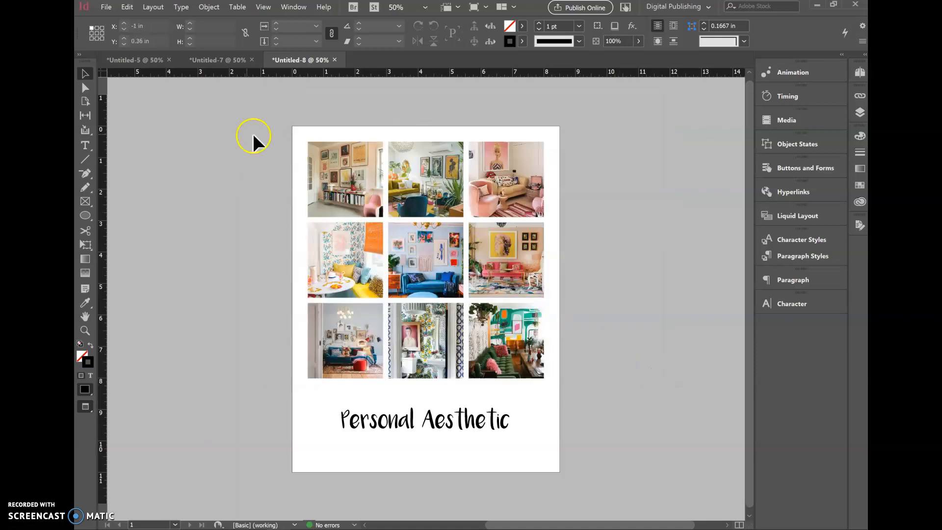
# Step: Start exporting the collage to the InDesign folder in the Adobe PDF (Interactive) format
pyautogui.click(107, 7)
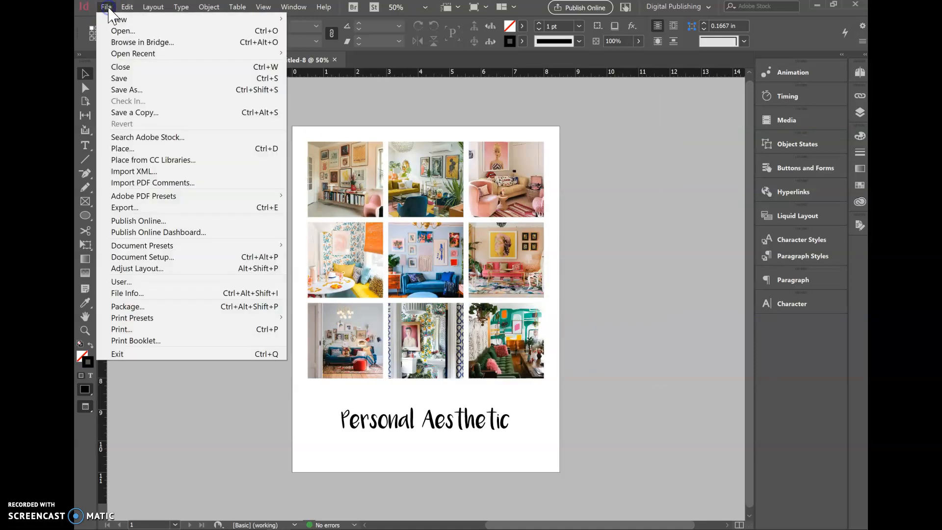
pyautogui.click(158, 286)
pyautogui.click(155, 207)
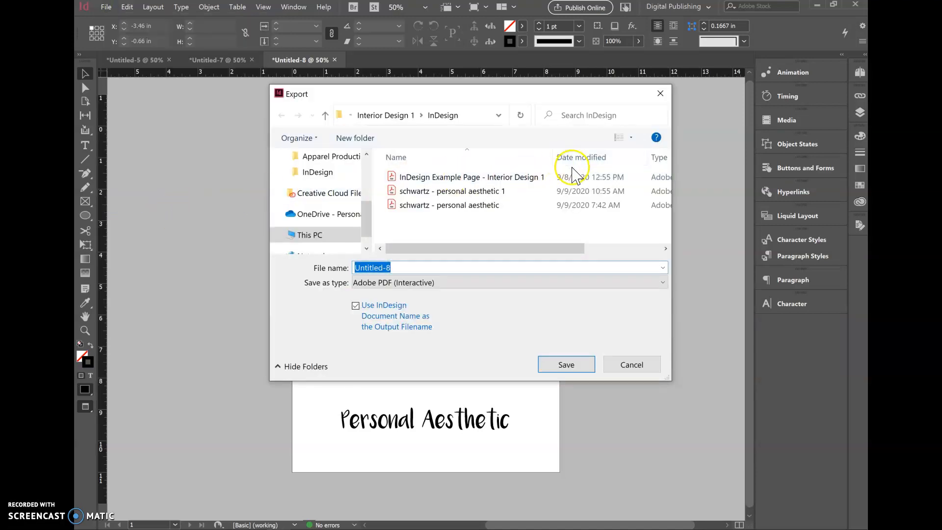
pyautogui.click(428, 282)
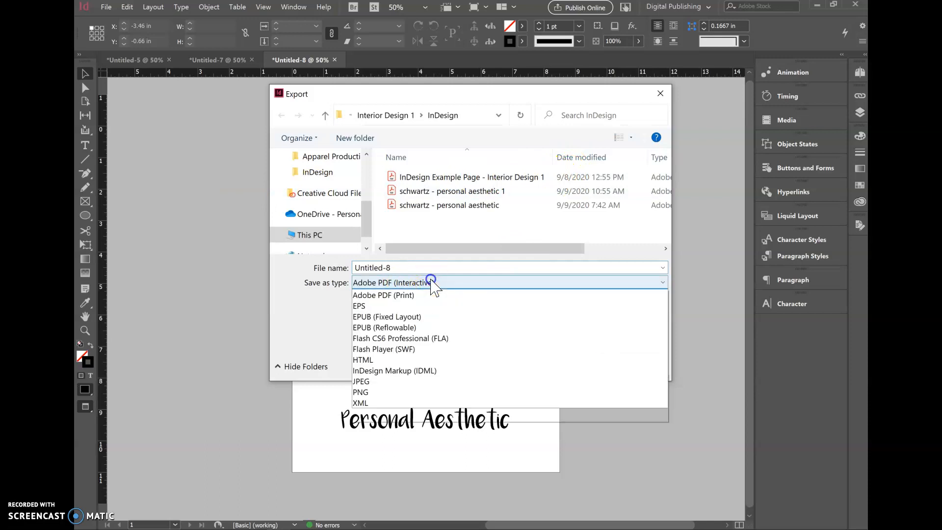
pyautogui.click(441, 306)
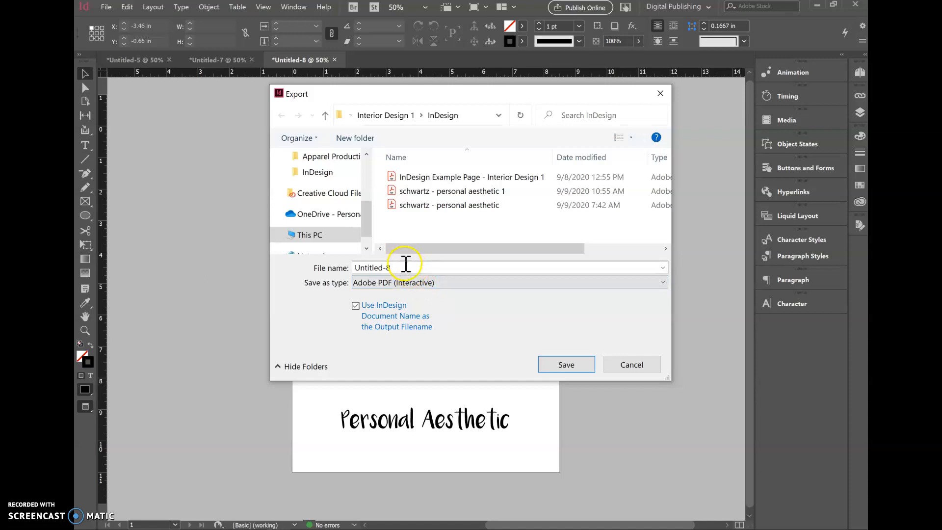
# Step: Name the PDF with the student's surname followed by "- personal aesthetic 2" and export all pages as spreads, viewing the file after exporting
pyautogui.doubleClick(405, 266)
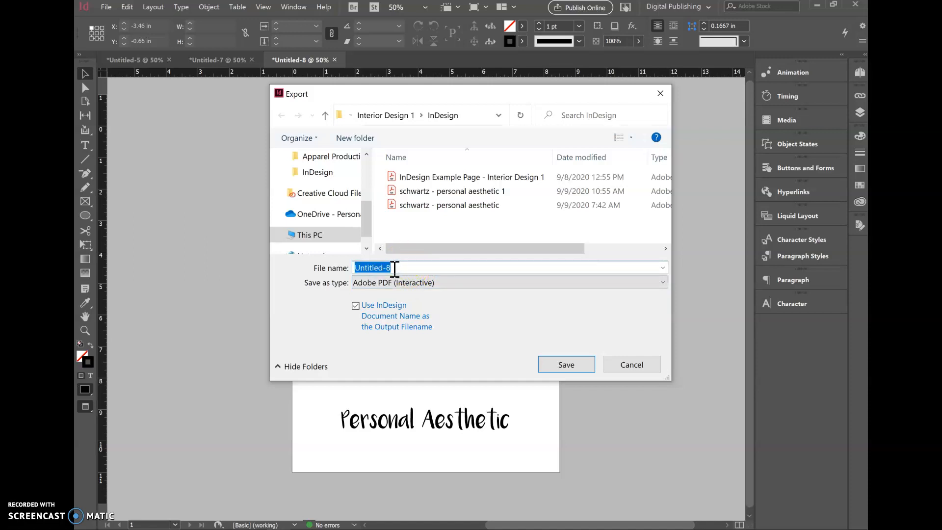
pyautogui.write('schwartz - personal ae')
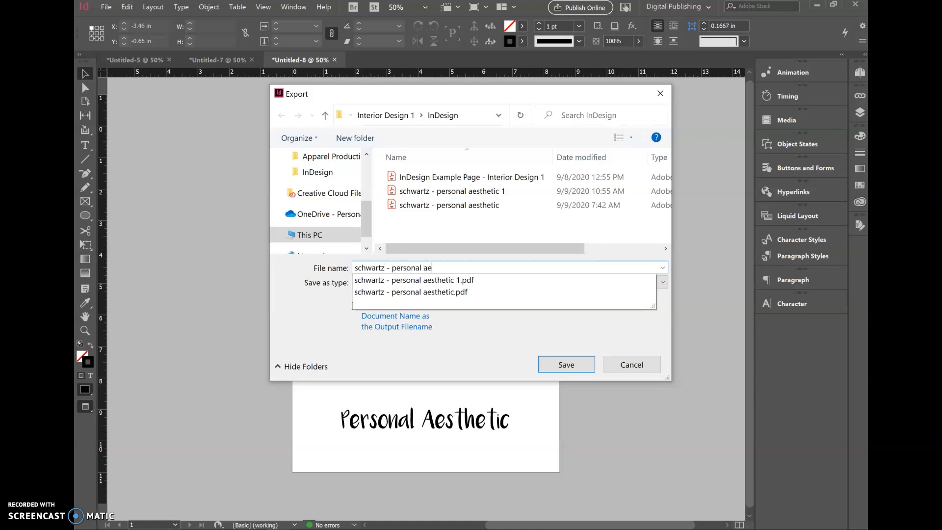
pyautogui.write('sthetic 2')
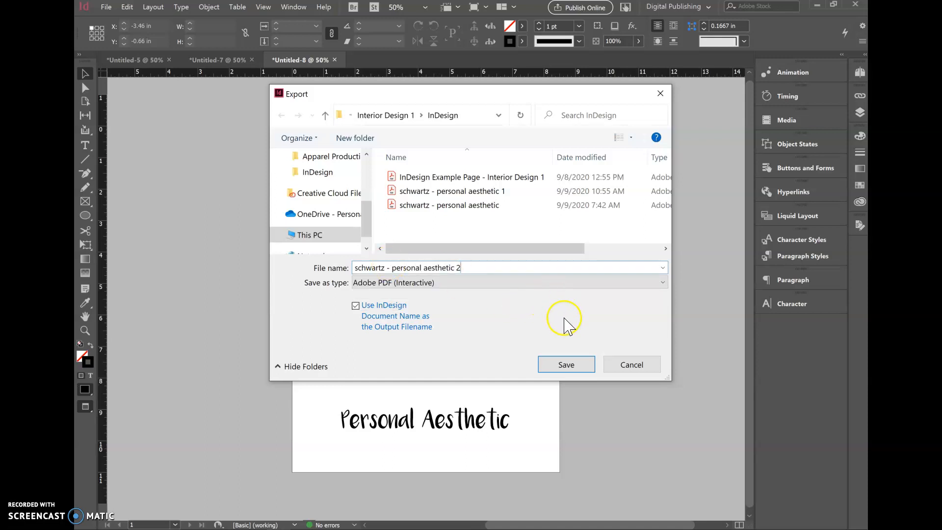
pyautogui.click(570, 369)
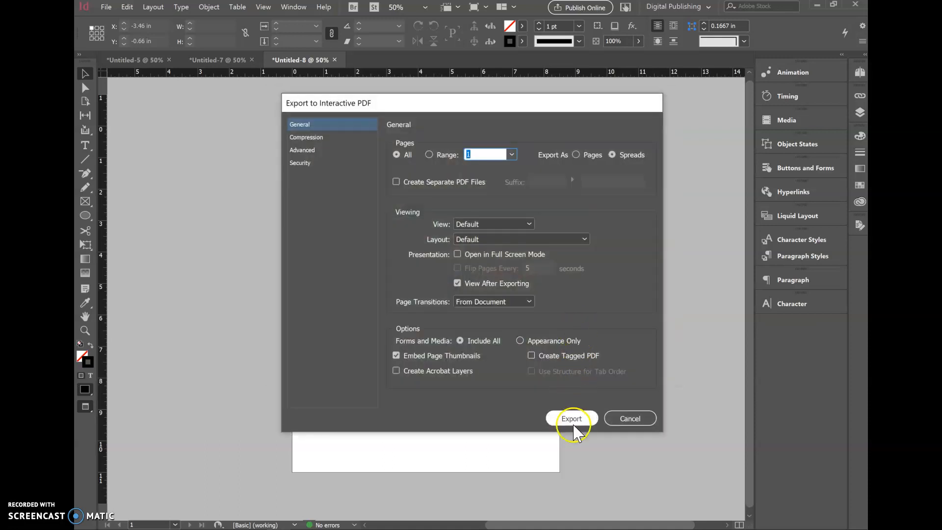
pyautogui.click(586, 412)
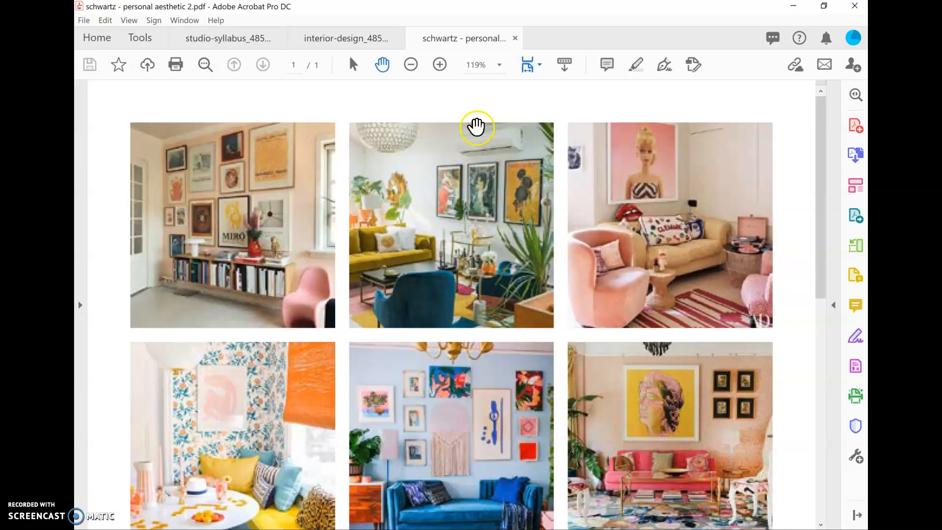
# Step: Zoom the exported PDF out to 56.9% to review the image grid and title together
pyautogui.click(412, 65)
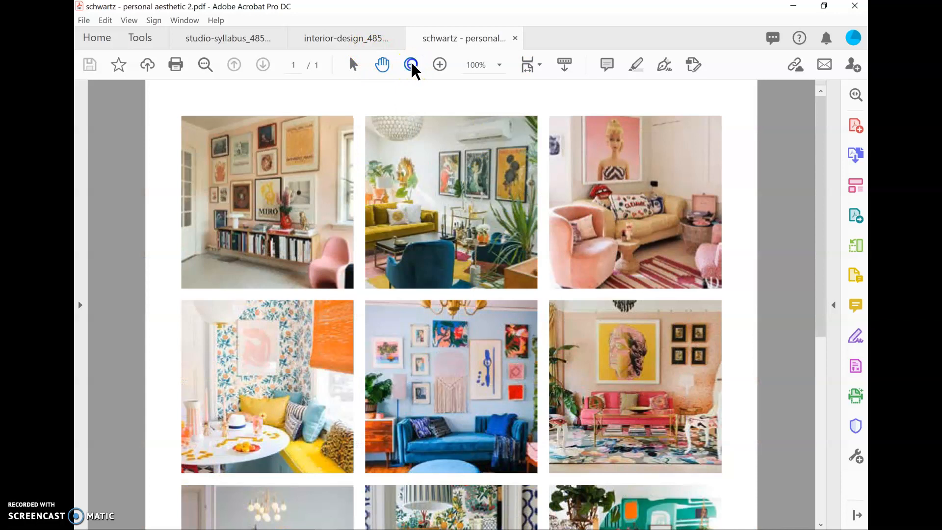
pyautogui.click(411, 64)
pyautogui.click(411, 65)
pyautogui.click(411, 65)
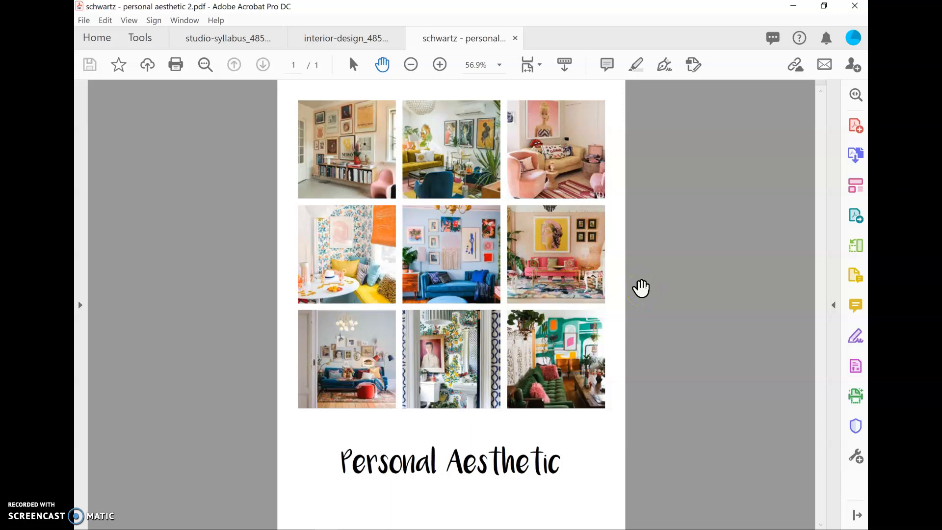
pyautogui.click(639, 282)
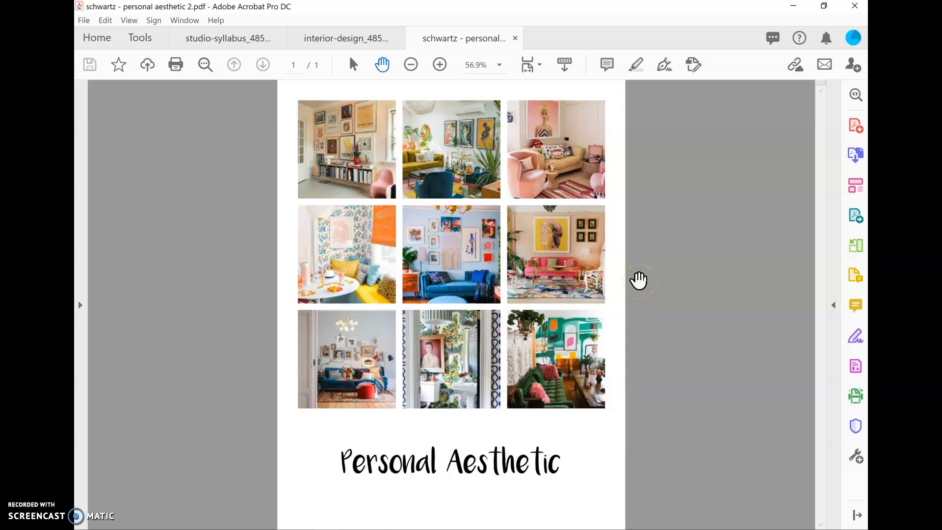